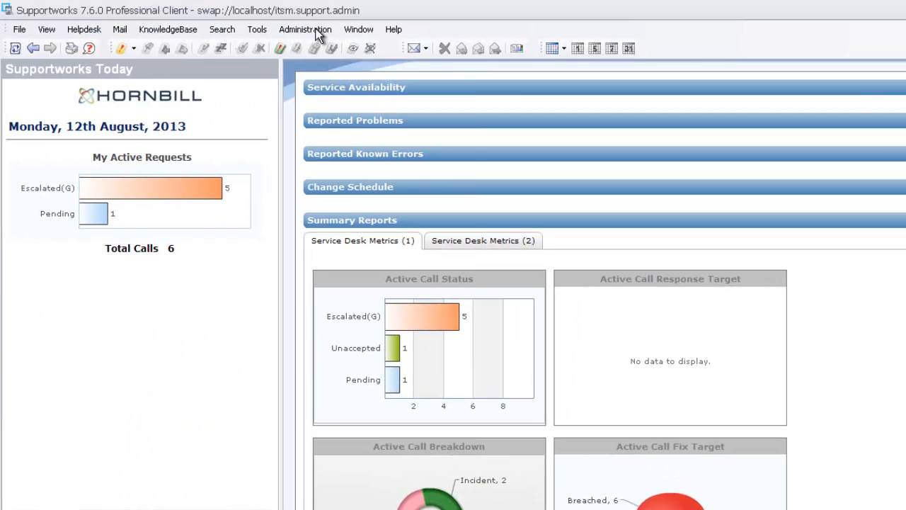
Open the current data dictionary and expand Global Parameters > Views to list Supportworks Today and the other views.
click(306, 29)
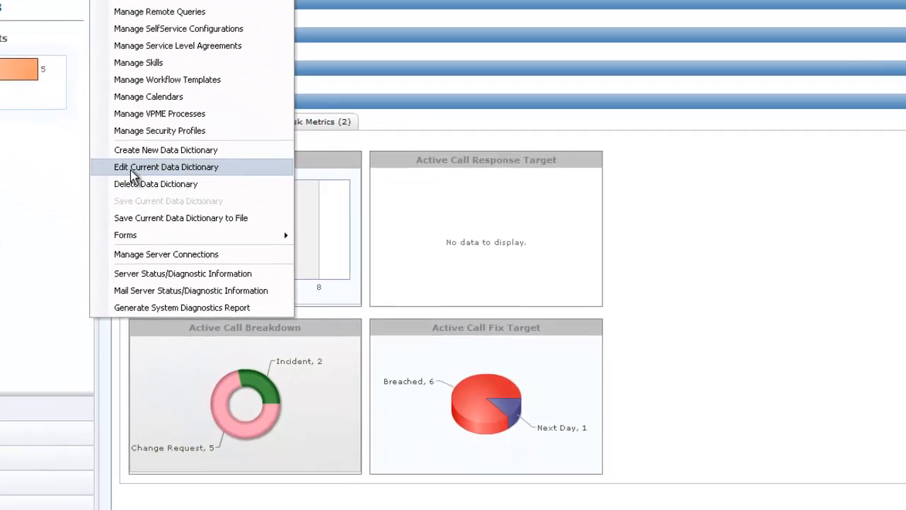
click(314, 285)
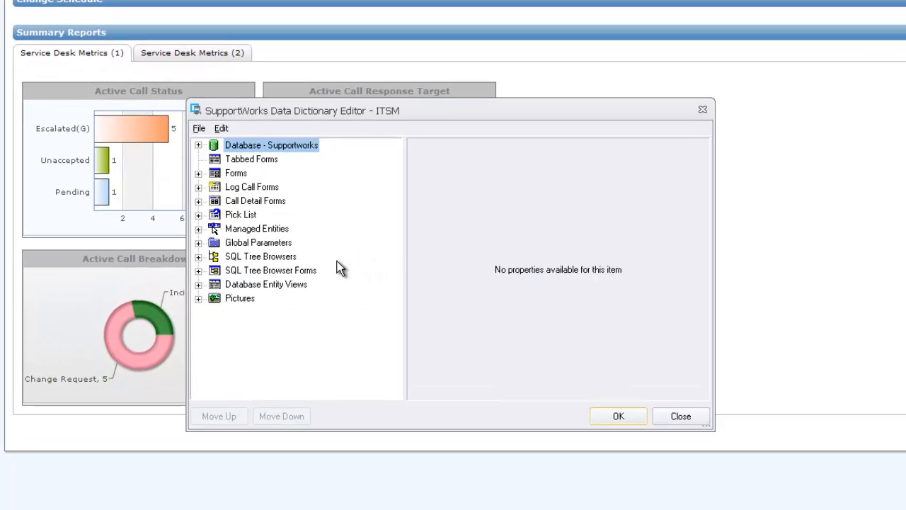
click(199, 242)
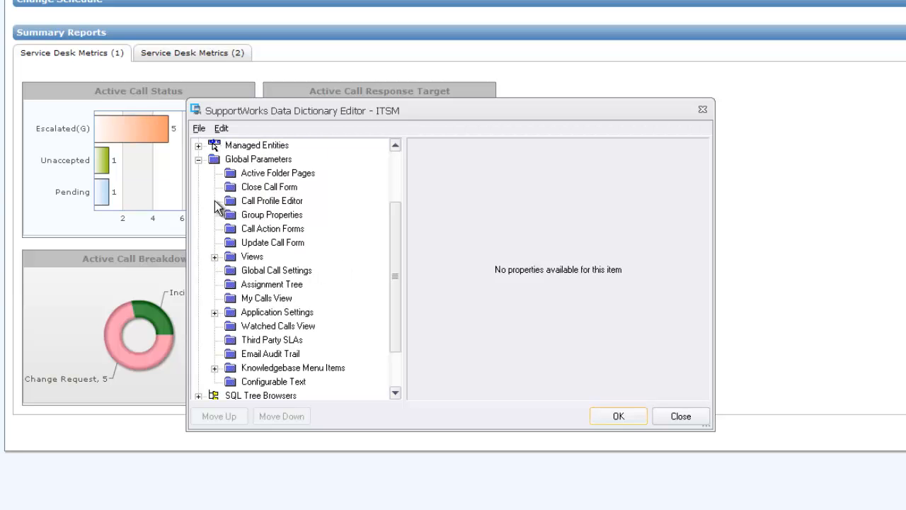
click(215, 257)
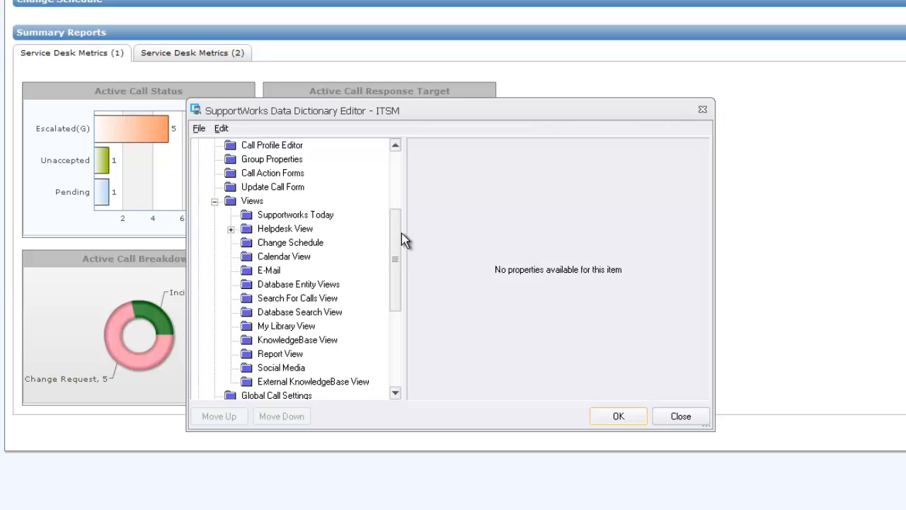
drag(401, 235, 394, 242)
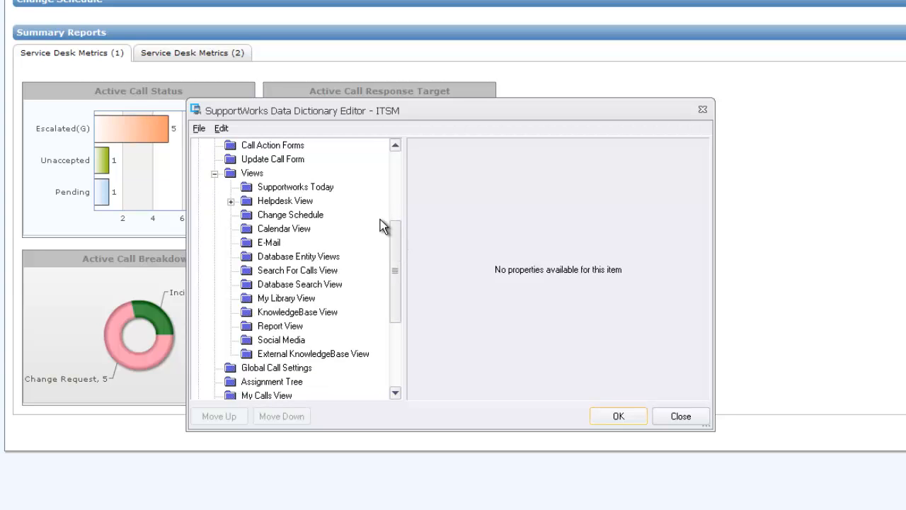
Inspect each view's properties, Supportworks Today through KnowledgeBase, then note Supportworks Today's Visible property.
click(296, 188)
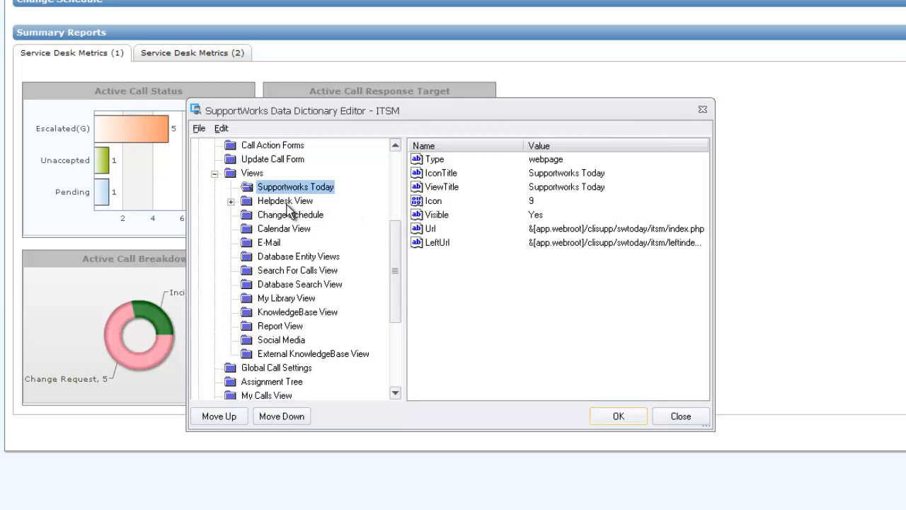
click(287, 202)
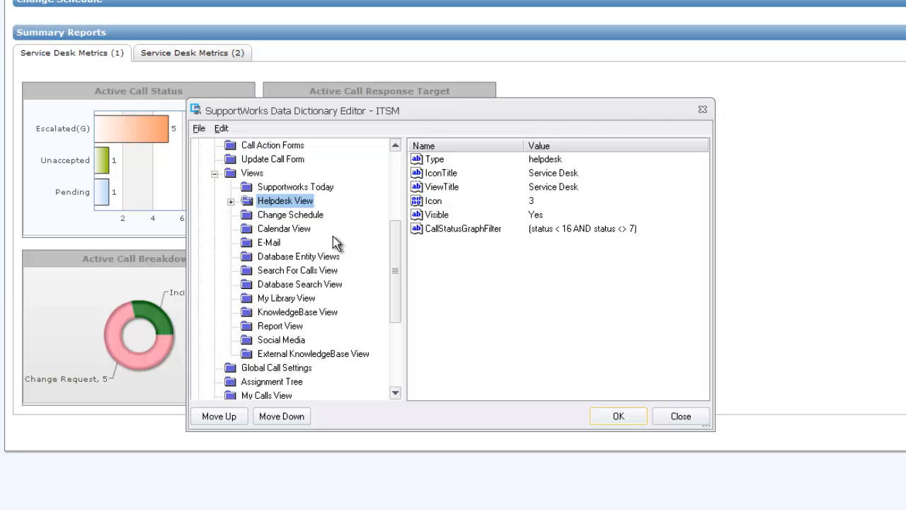
click(281, 216)
click(293, 229)
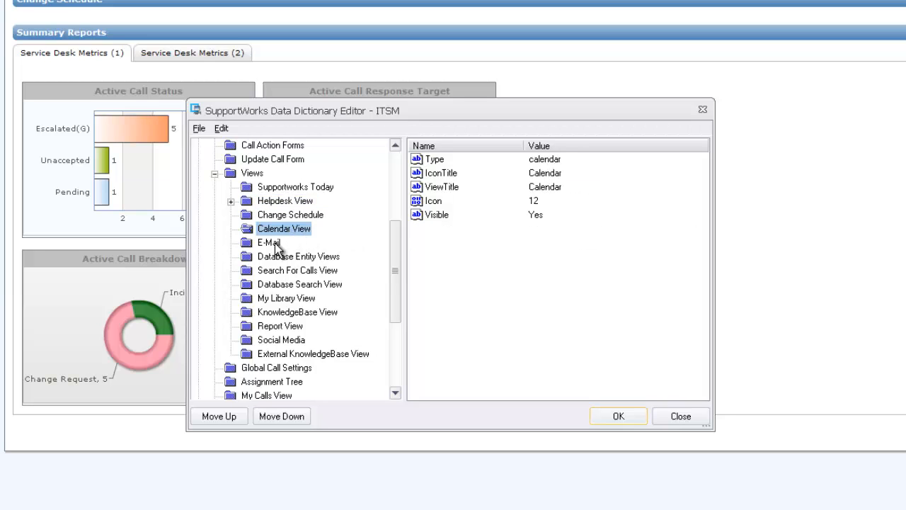
click(275, 243)
click(281, 257)
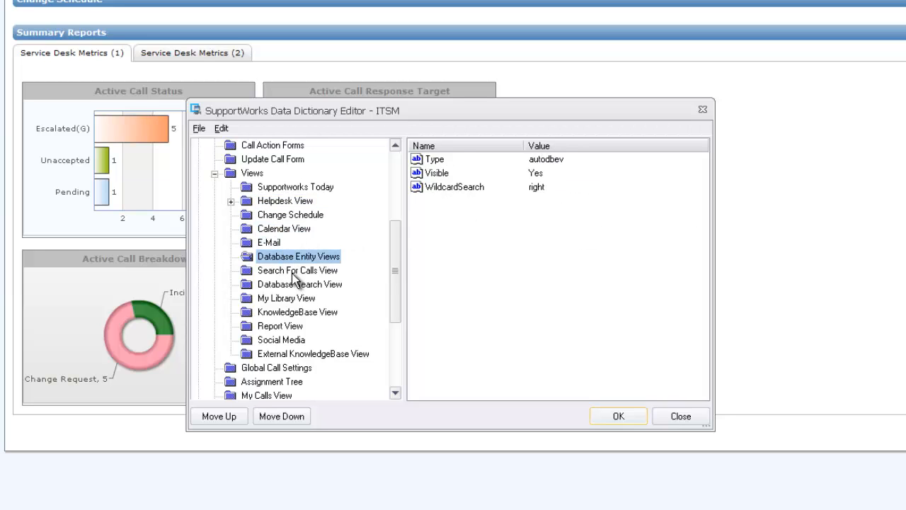
click(290, 274)
click(286, 286)
click(290, 300)
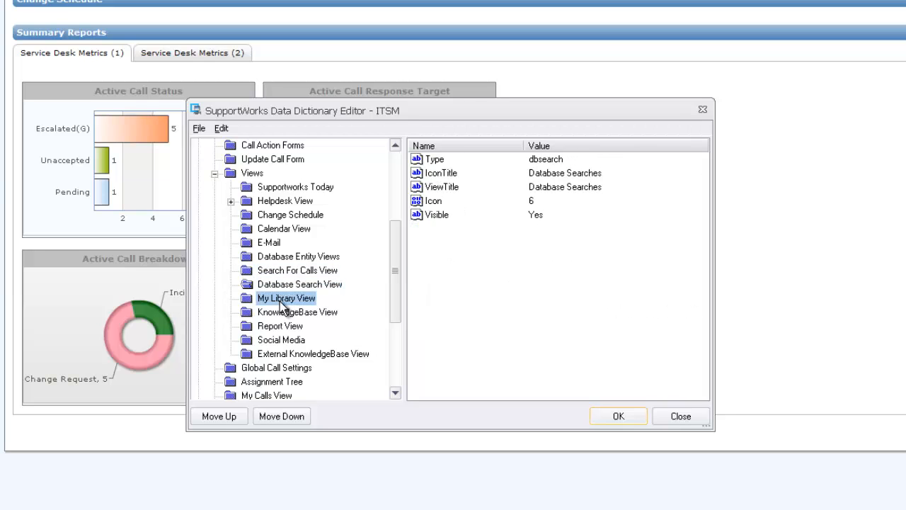
click(281, 315)
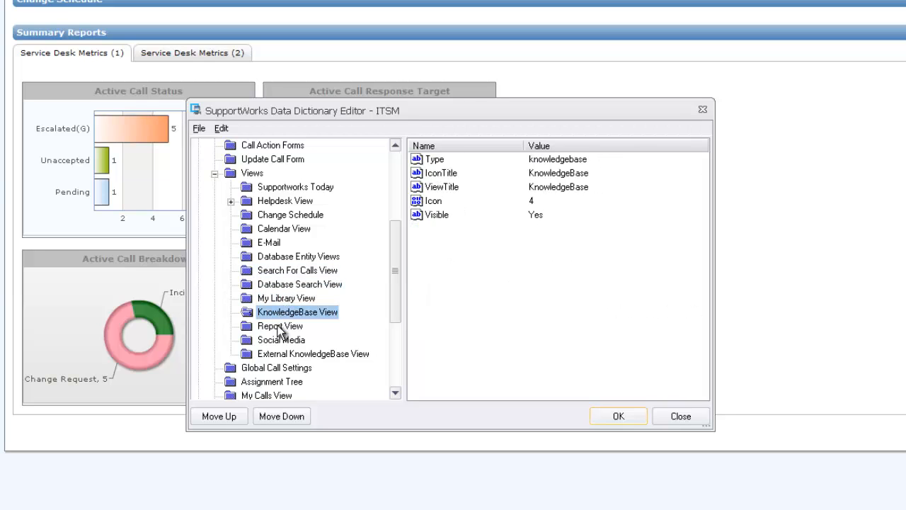
click(290, 189)
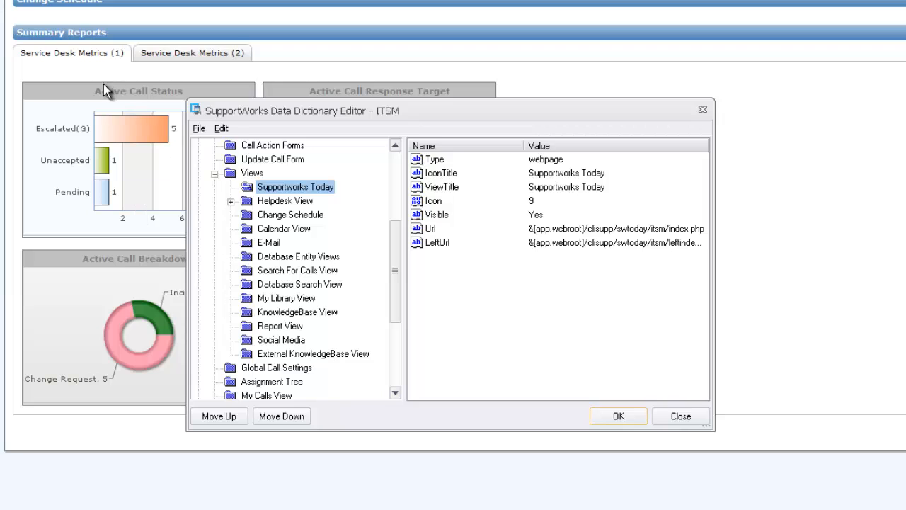
click(444, 215)
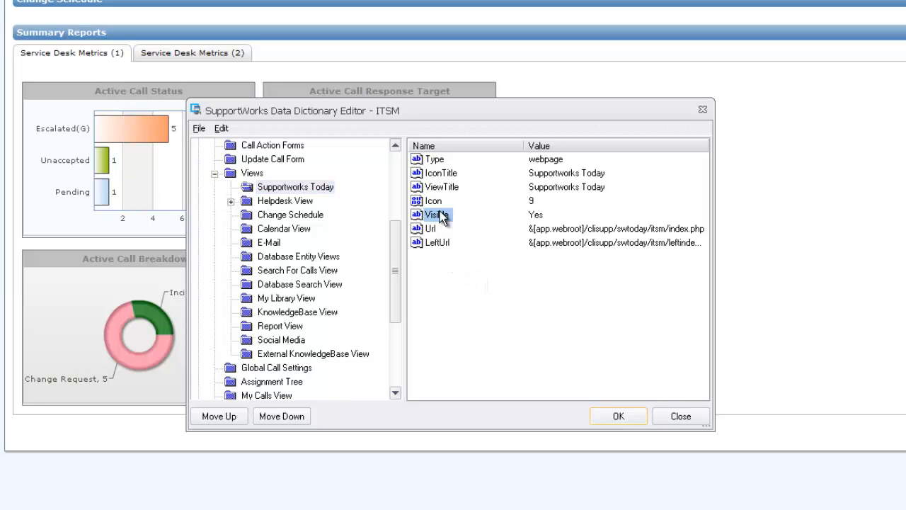
Step through Helpdesk View to Database Search View: type dbsearch, title Database Searches, icon 6, Visible Yes.
click(291, 203)
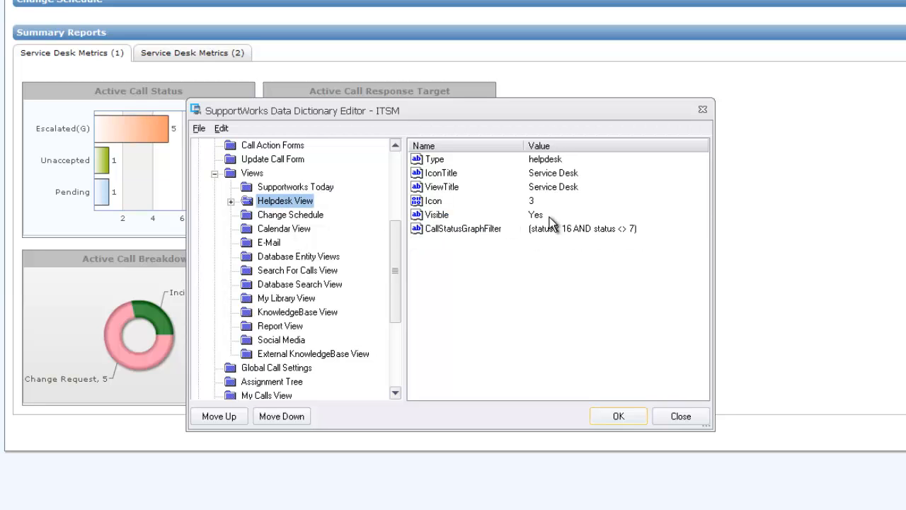
click(308, 215)
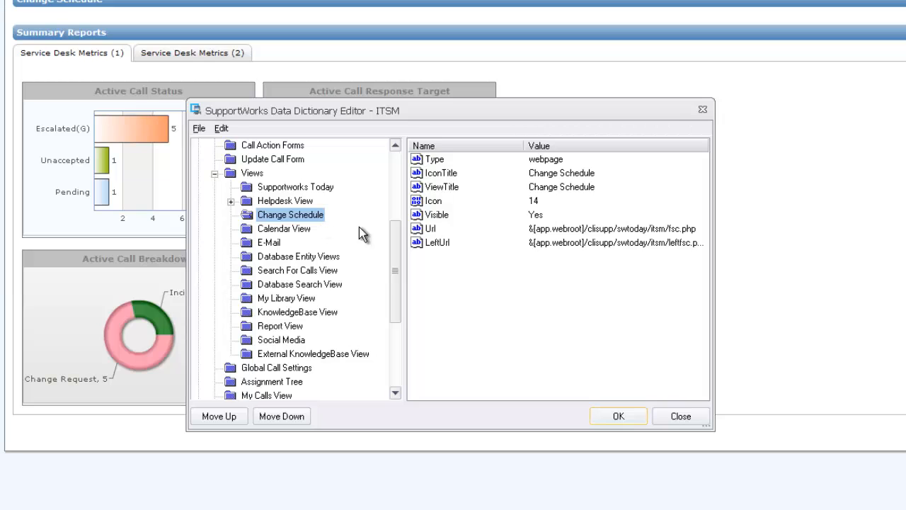
click(300, 231)
click(283, 242)
click(281, 257)
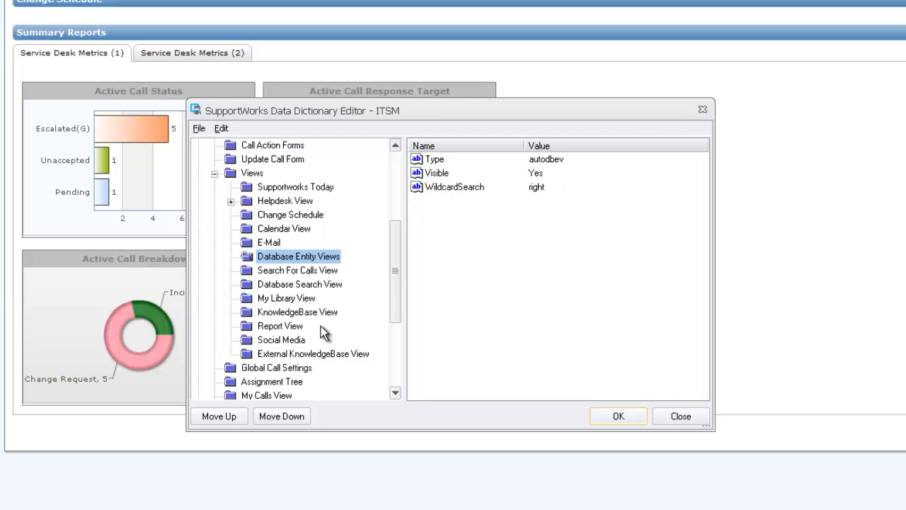
click(275, 271)
click(292, 284)
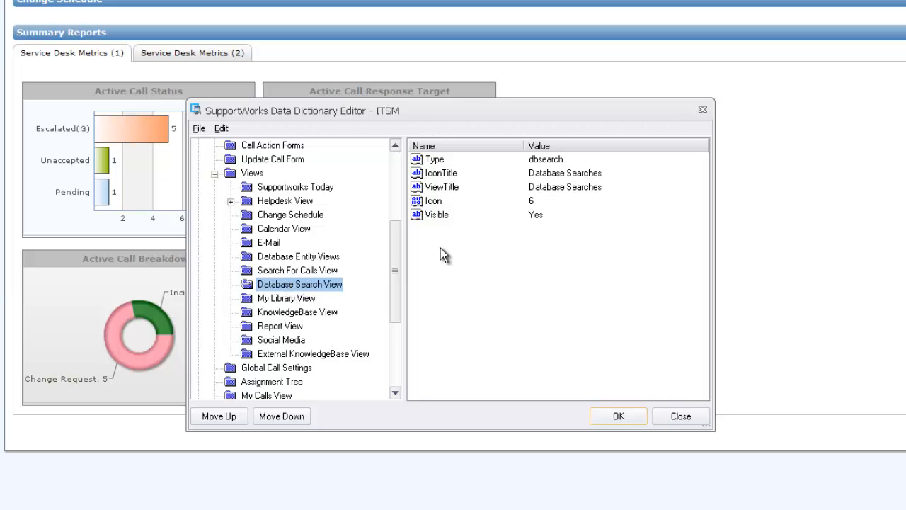
Change Database Search View's Visible value from Yes to No.
double_click(441, 214)
drag(424, 230, 489, 260)
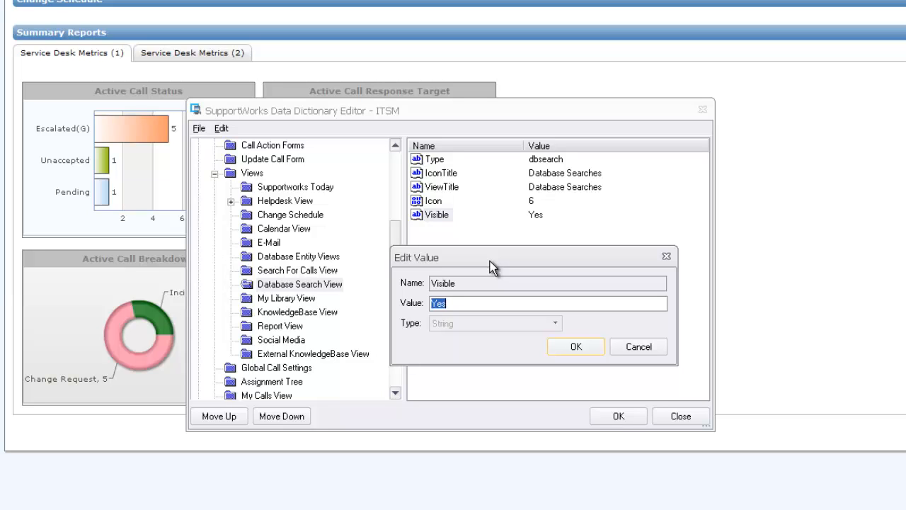
text(No)
drag(452, 305, 418, 306)
click(445, 305)
click(575, 348)
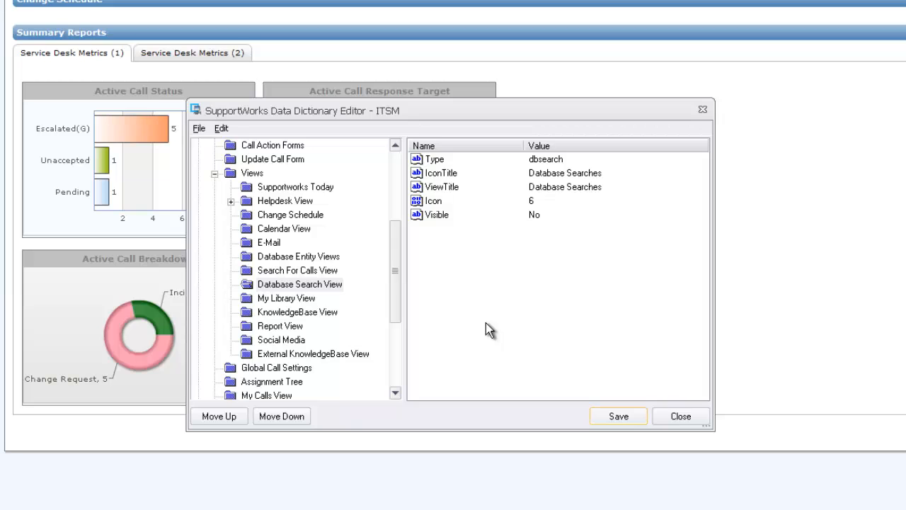
Create a new folder named Google at the end of the Views list.
click(253, 174)
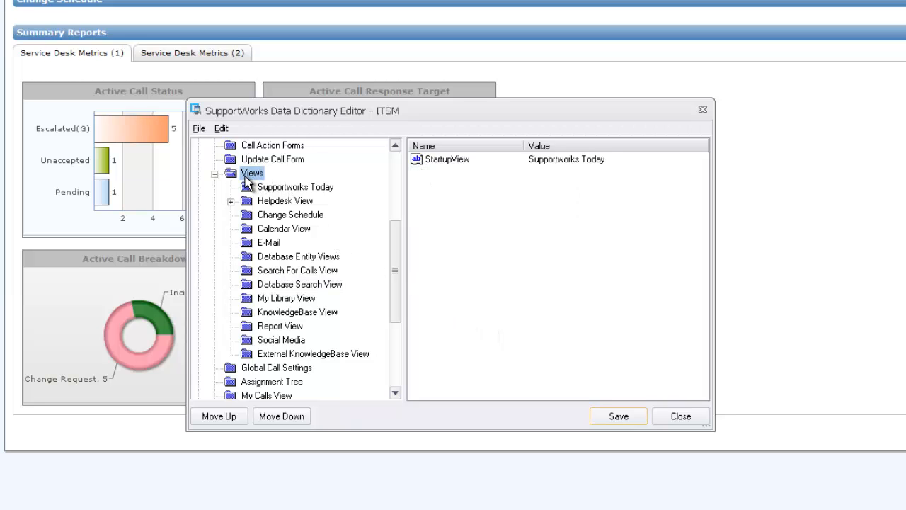
click(199, 128)
mouse_move(223, 147)
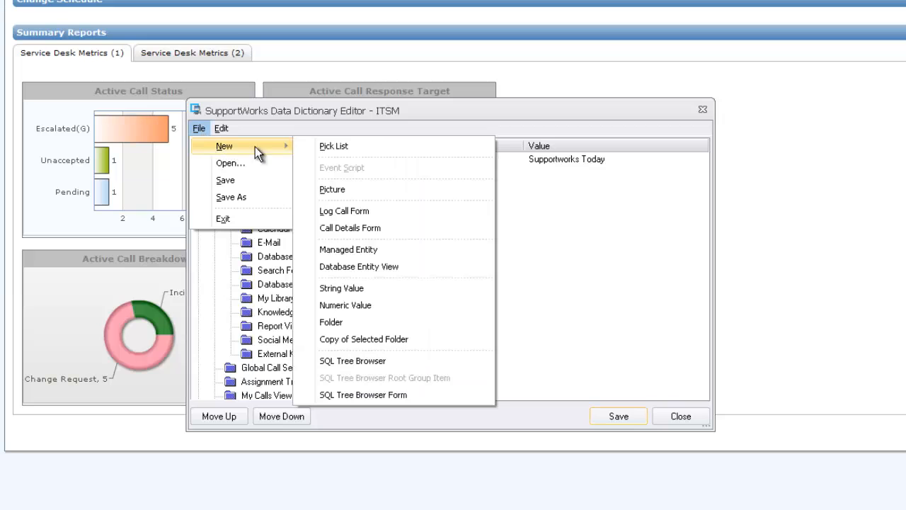
click(332, 322)
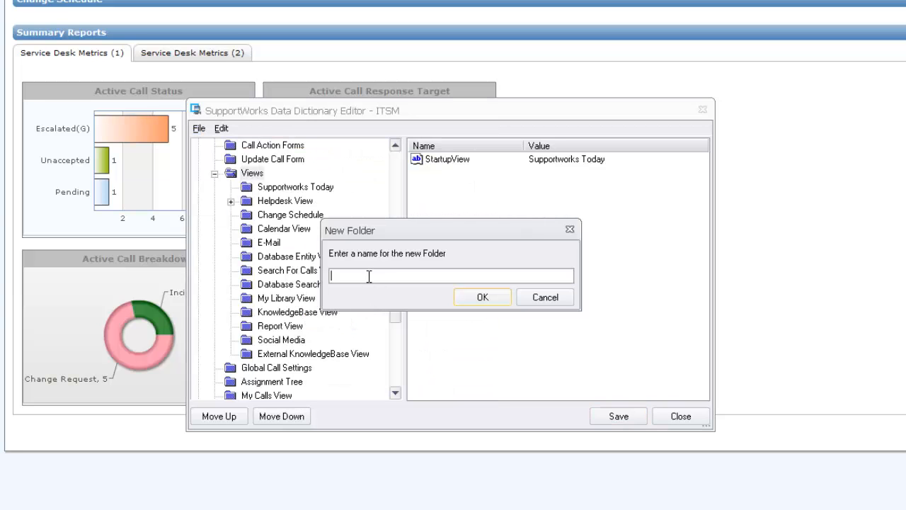
text(Google)
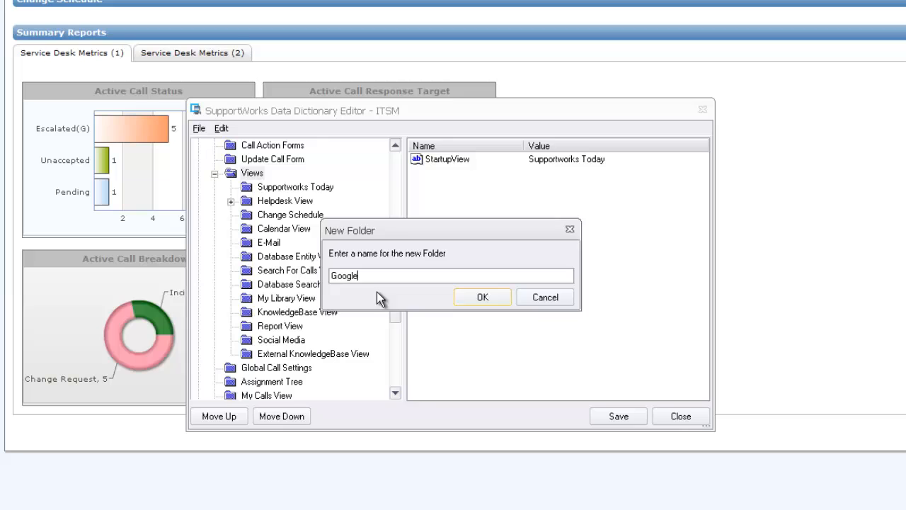
click(483, 297)
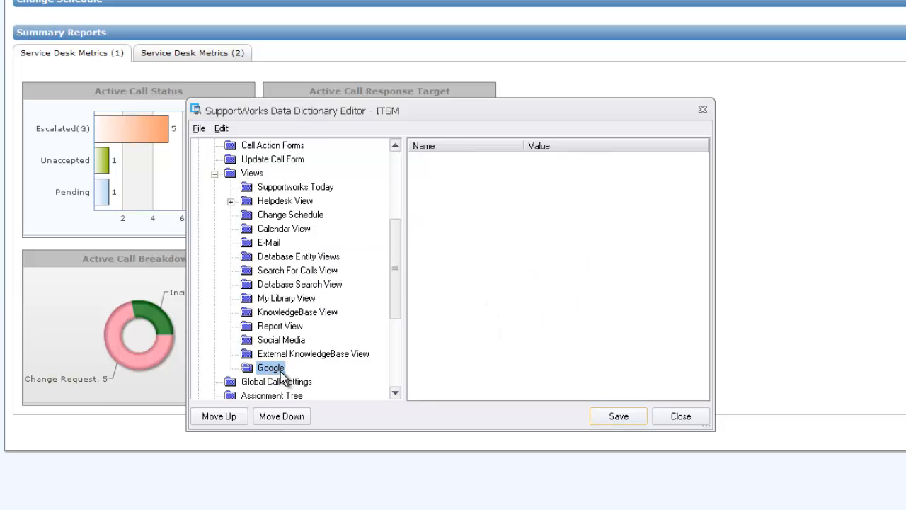
Move the Google folder up seven places so it sits first, above Supportworks Today.
click(227, 418)
click(228, 417)
click(228, 417)
click(228, 417)
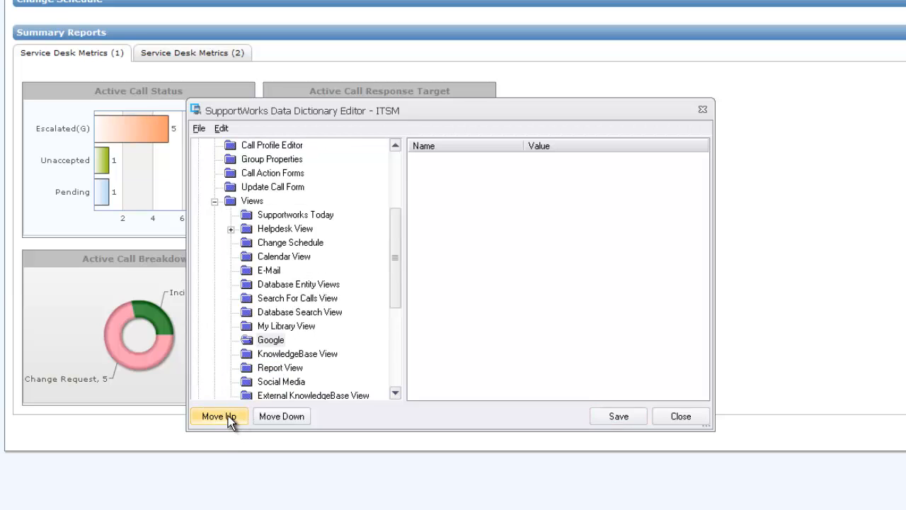
click(228, 415)
click(227, 415)
click(229, 415)
click(229, 414)
click(229, 414)
click(229, 414)
click(228, 414)
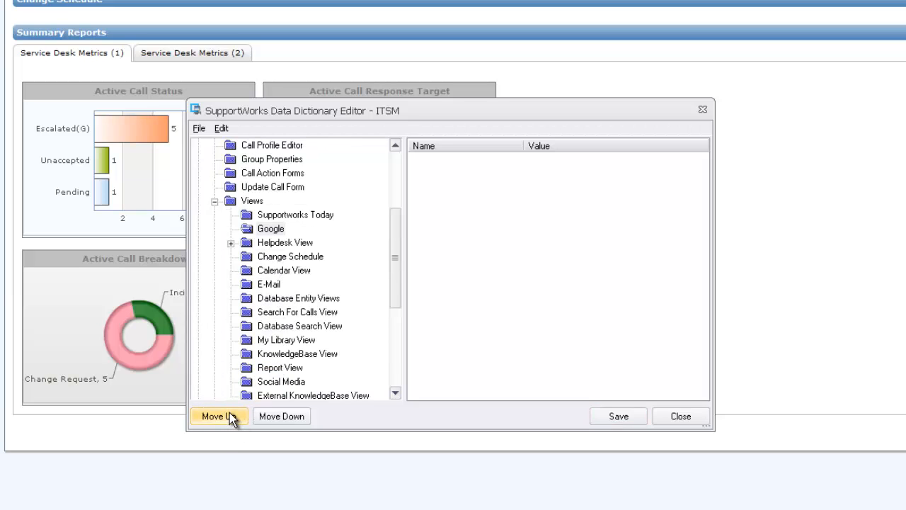
click(229, 415)
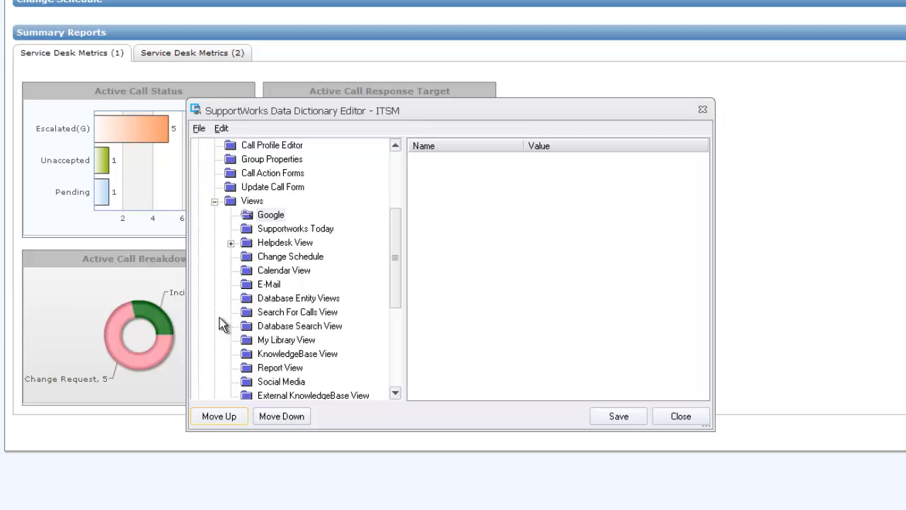
click(272, 215)
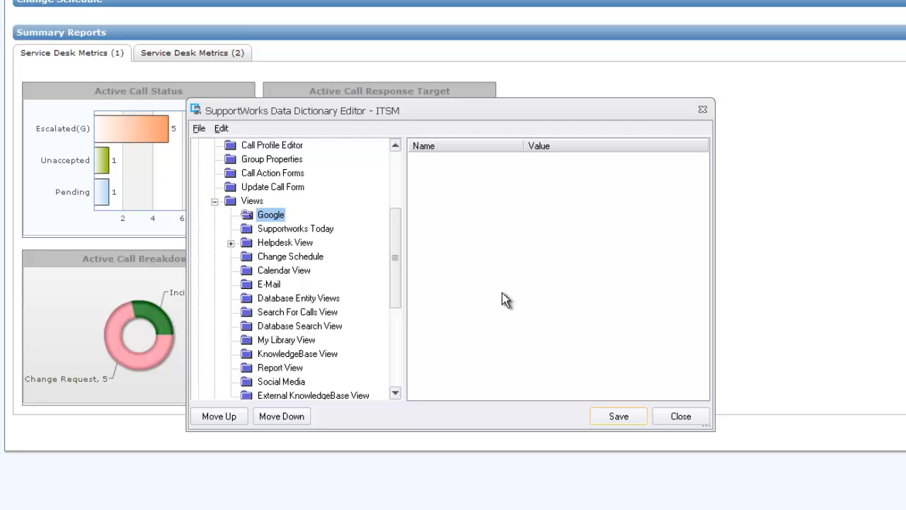
click(288, 231)
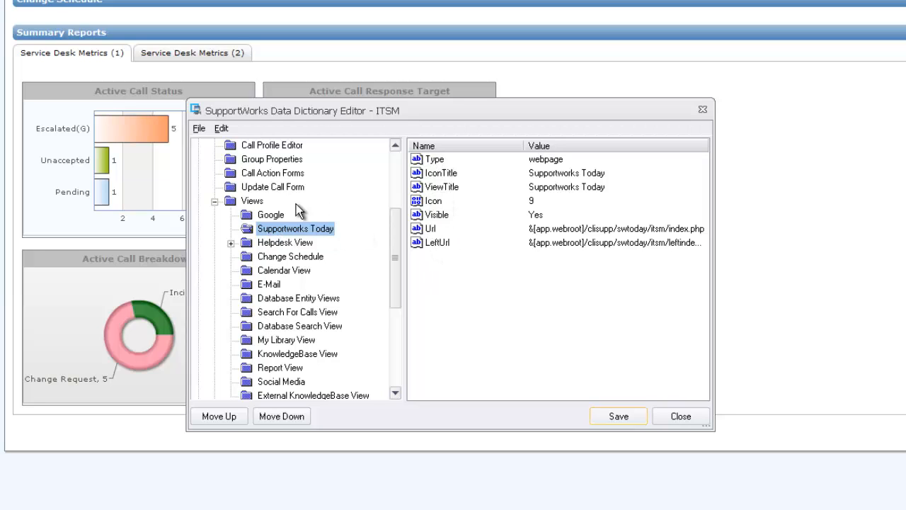
Add a Type property with value Webpage to the Google view.
click(269, 214)
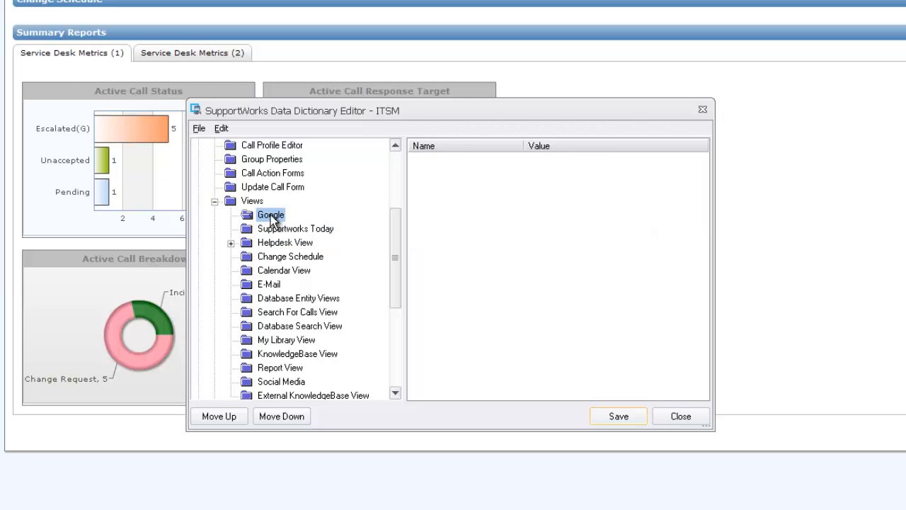
click(196, 128)
mouse_move(240, 147)
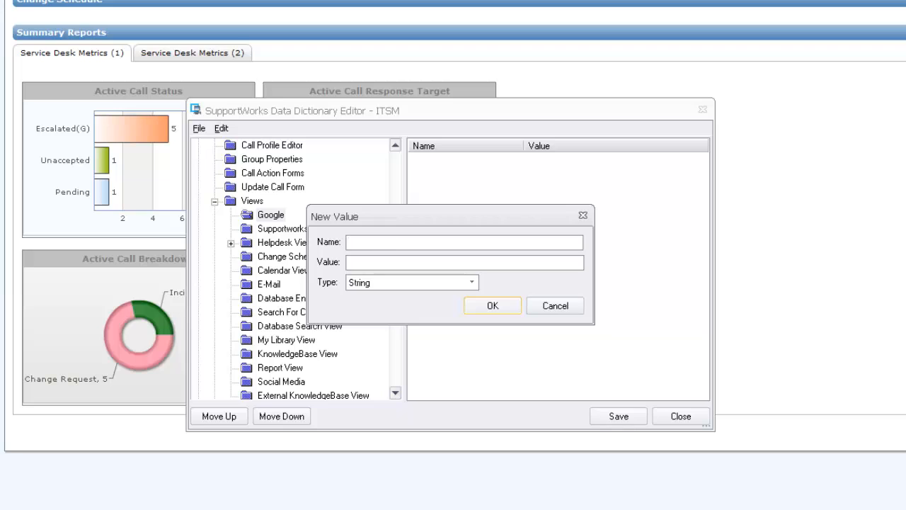
text(pe)
key(Tab)
text(Webpage)
click(491, 305)
Add a string property IconTitle with value Google.
click(285, 228)
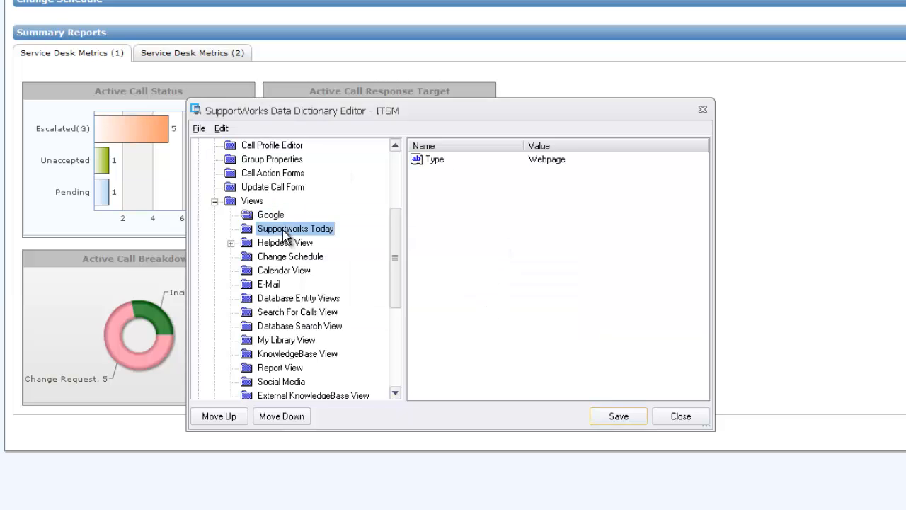
click(265, 216)
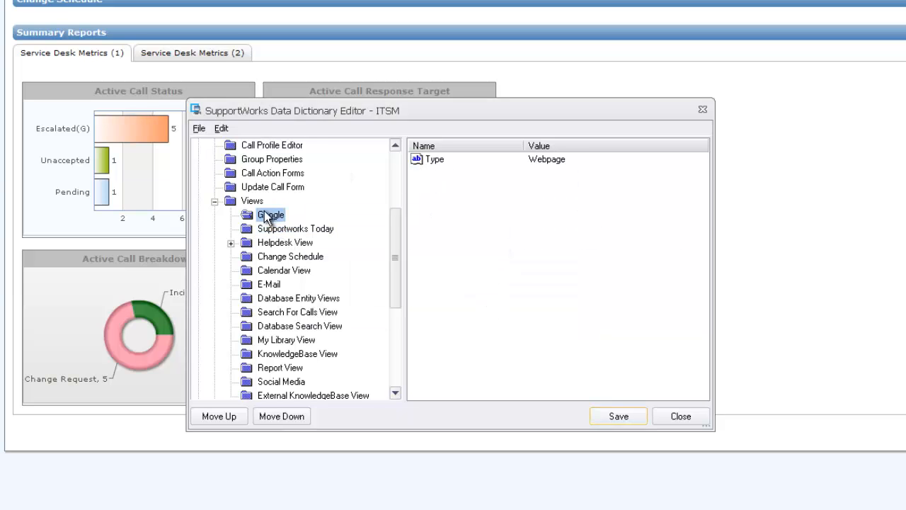
click(198, 130)
mouse_move(245, 146)
click(366, 286)
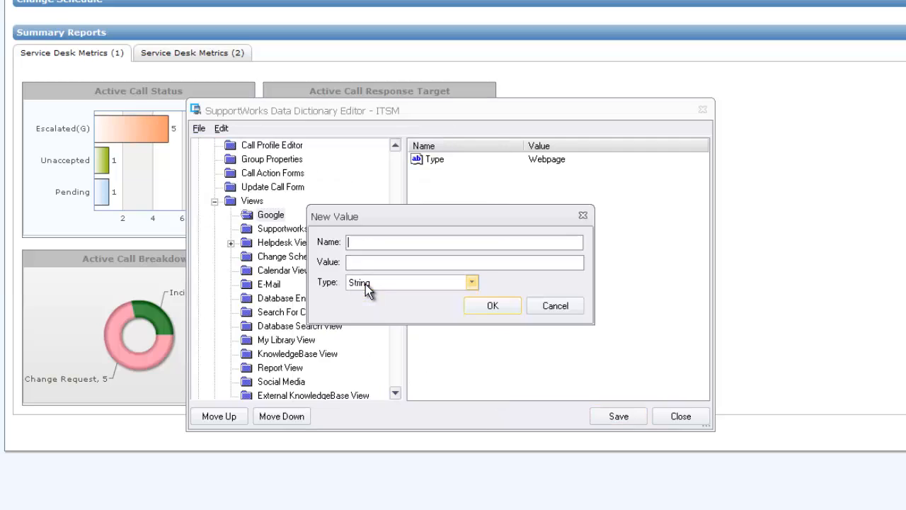
text(IconTitle)
click(352, 264)
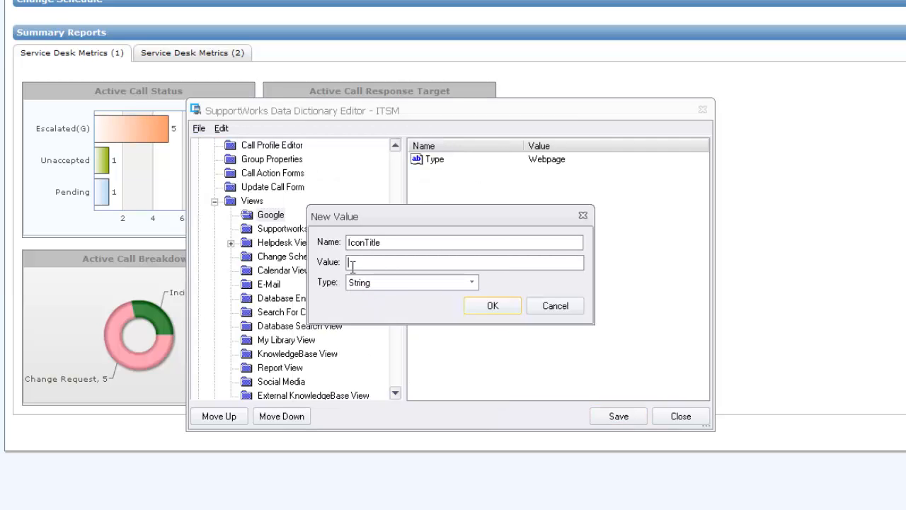
text(Google)
click(485, 306)
Add a string property ViewTitle with value Google.
click(272, 225)
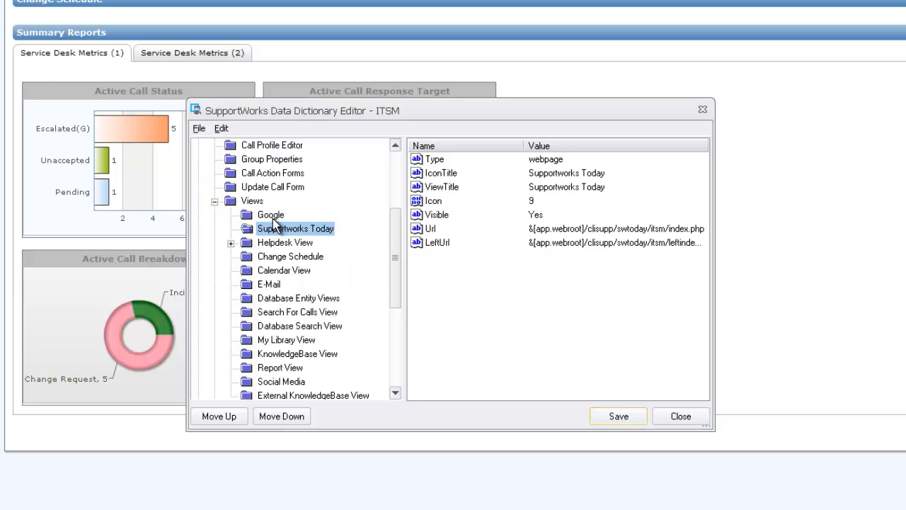
click(269, 214)
click(198, 128)
mouse_move(225, 147)
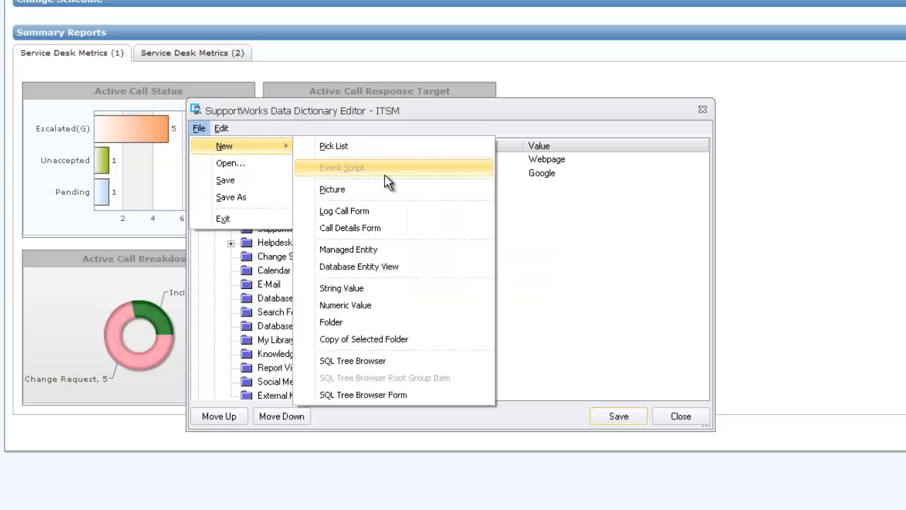
click(354, 288)
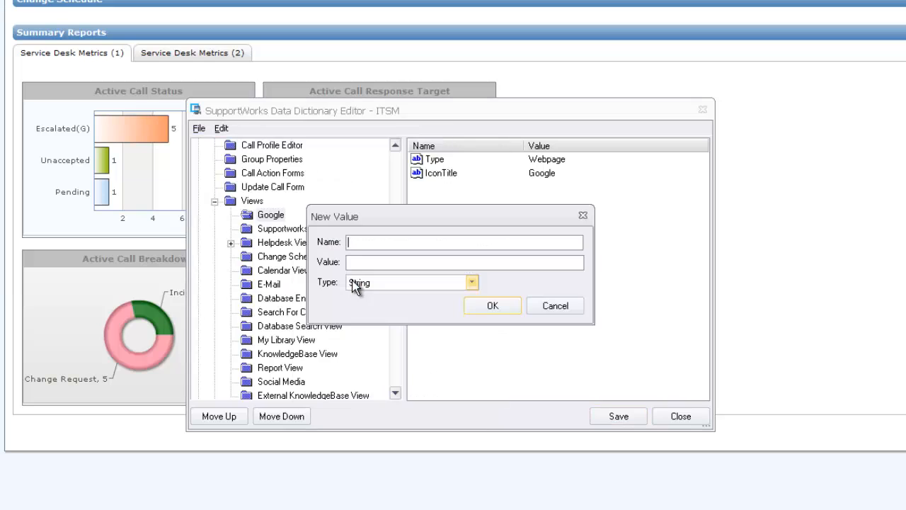
text(ViewTitle)
click(359, 262)
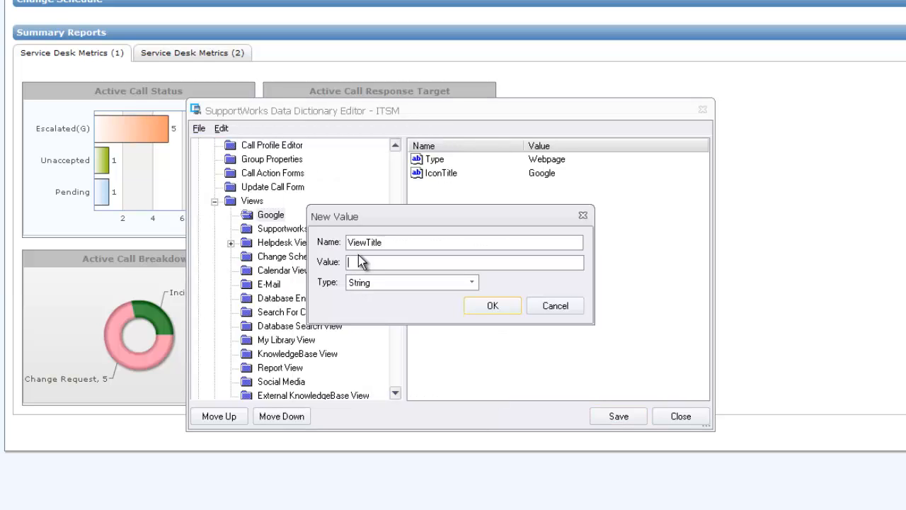
text(Google)
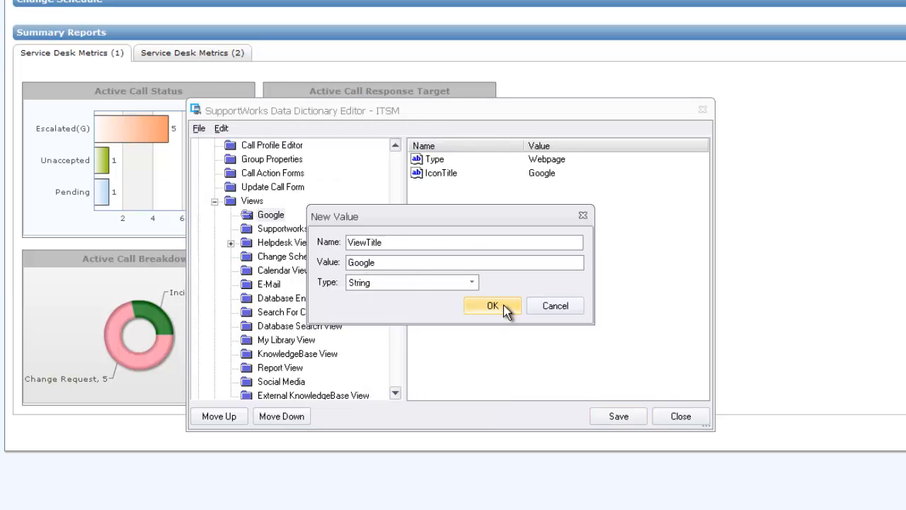
click(499, 305)
Add a numeric property Icon with value 8.
click(274, 230)
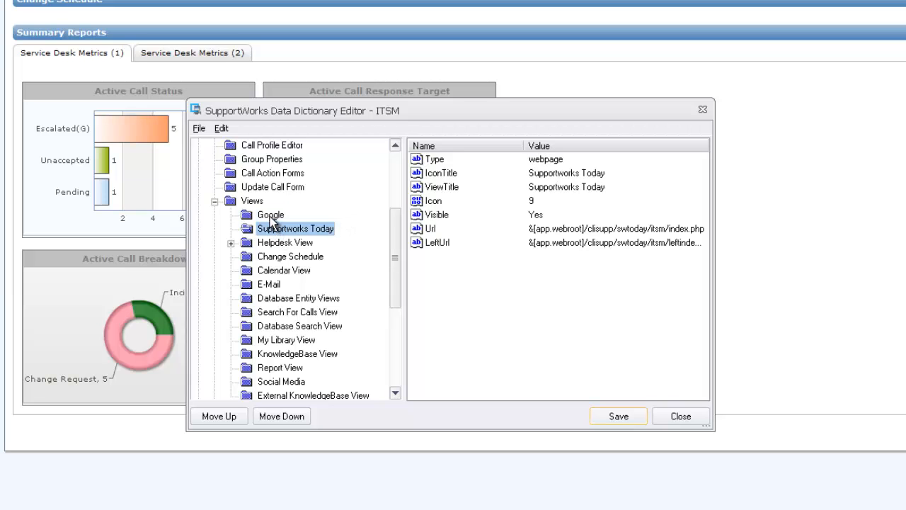
click(270, 217)
click(198, 128)
mouse_move(247, 146)
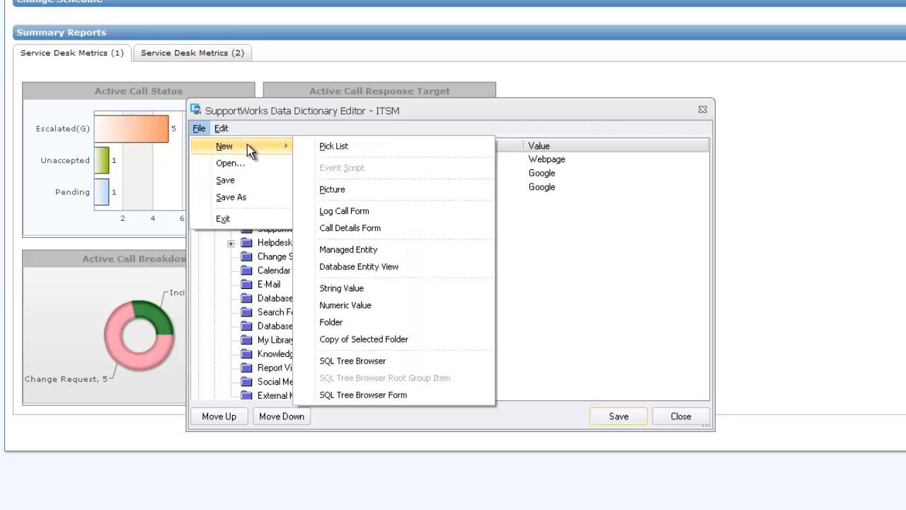
click(383, 305)
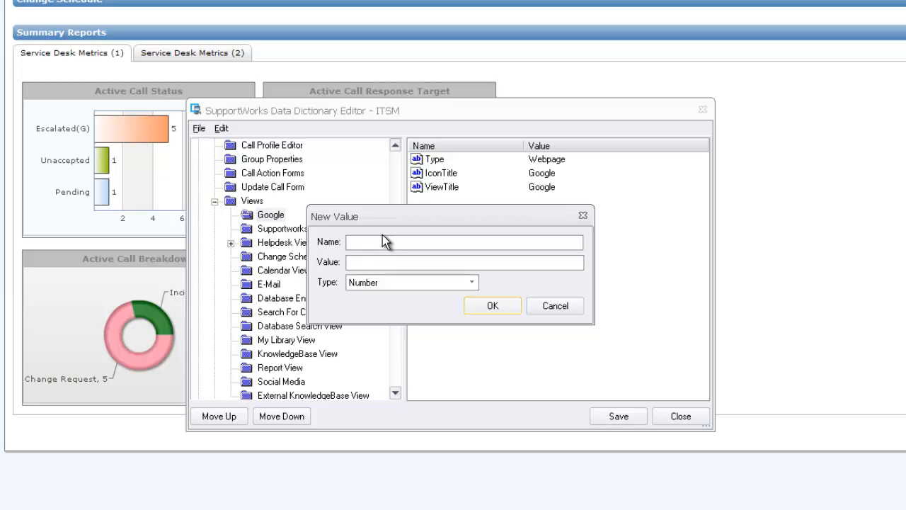
text(Icon)
key(Tab)
text(8)
click(493, 305)
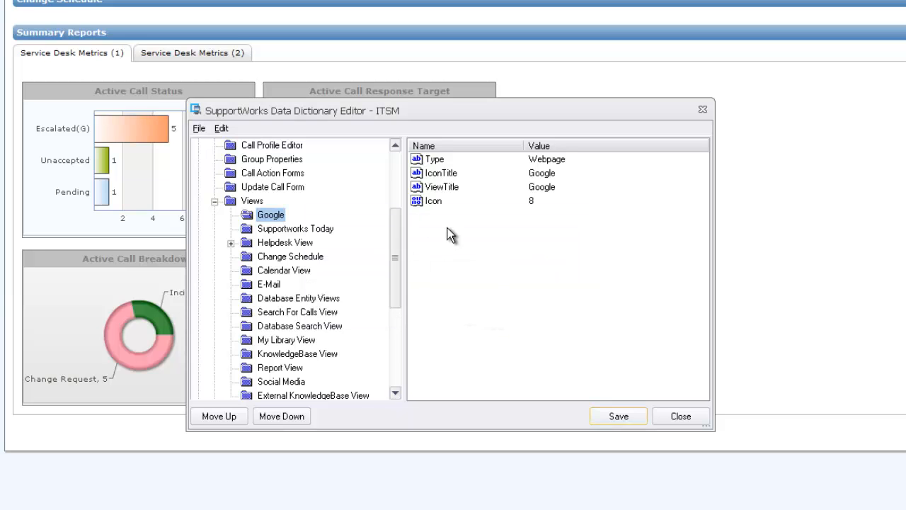
Compare the properties of Supportworks Today, Helpdesk, Change Schedule, Calendar, E-Mail and Search For Calls views.
click(270, 231)
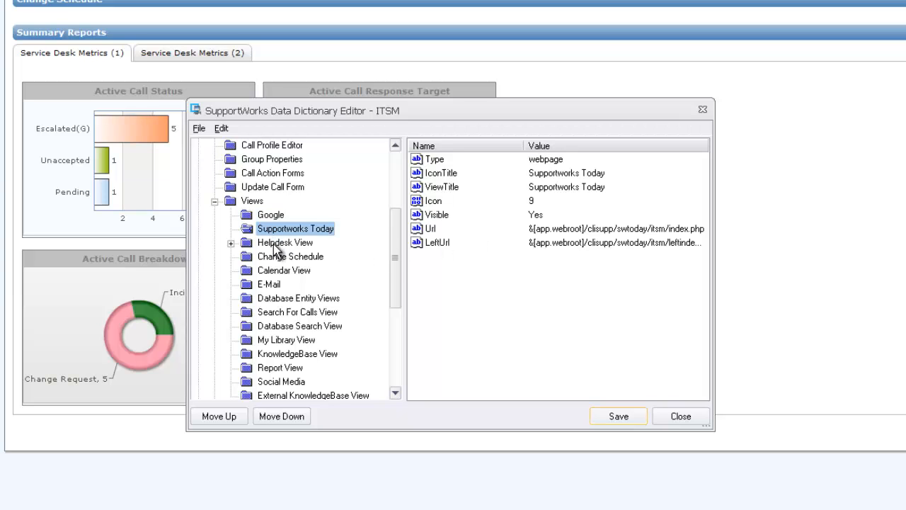
click(271, 243)
click(273, 256)
click(286, 270)
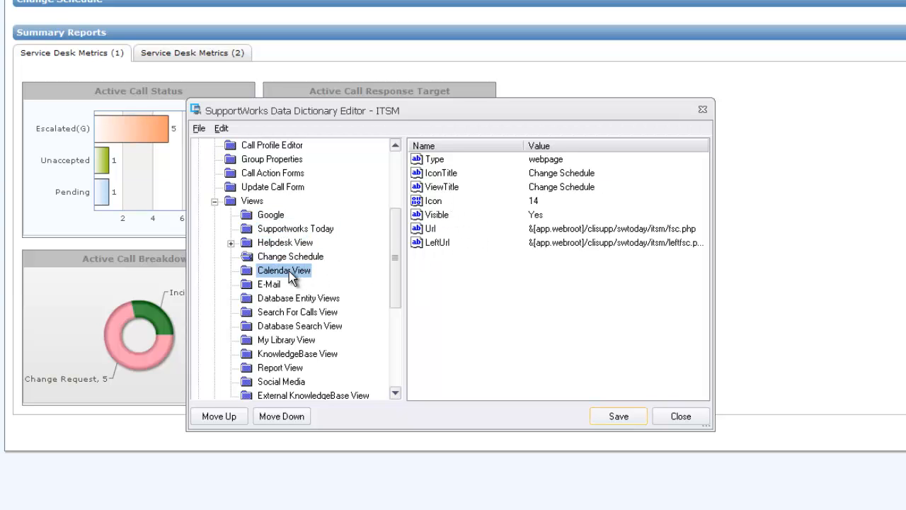
click(273, 284)
click(279, 312)
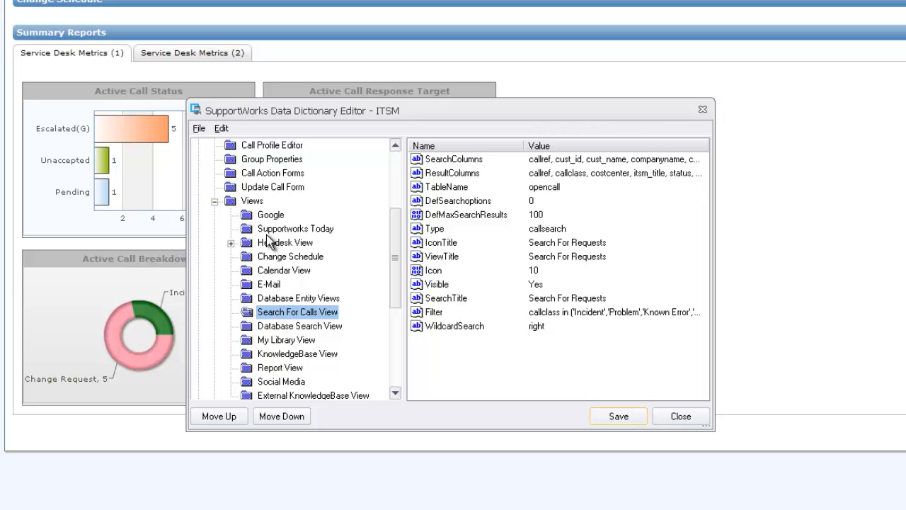
click(270, 215)
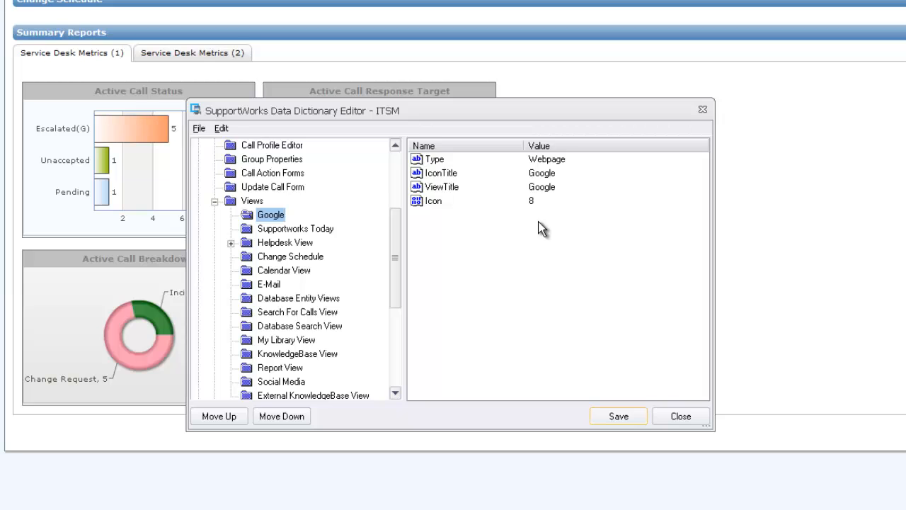
click(272, 229)
click(269, 215)
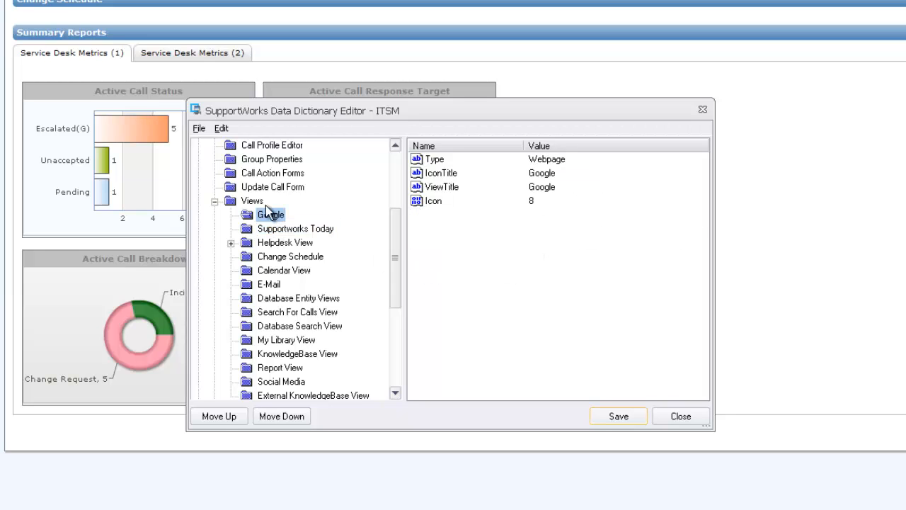
Add a string property Visible with value Yes to the Google view.
click(198, 129)
mouse_move(224, 146)
click(364, 288)
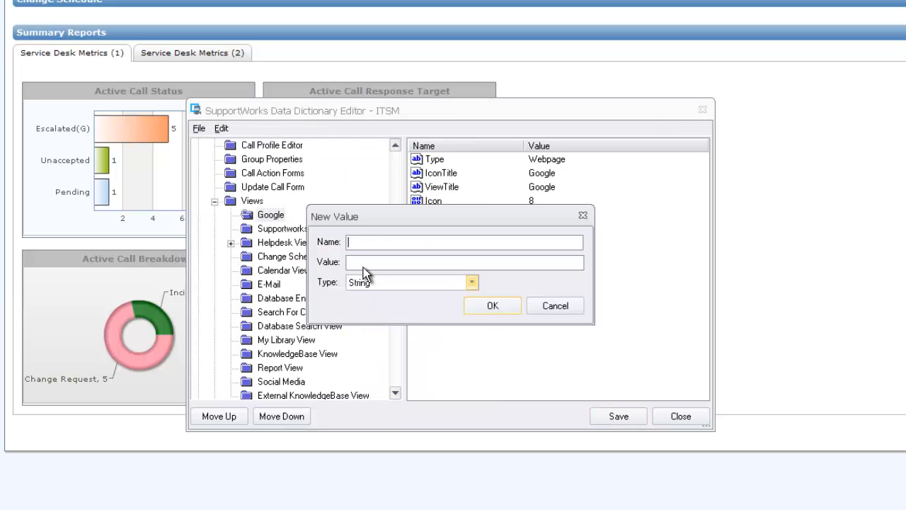
text(Visi)
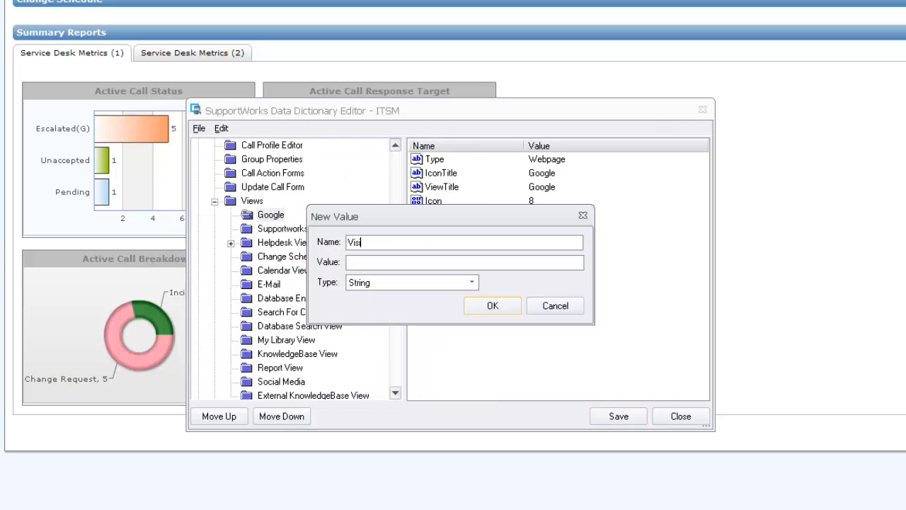
text(ble)
key(Tab)
text(Yes)
click(490, 303)
click(269, 228)
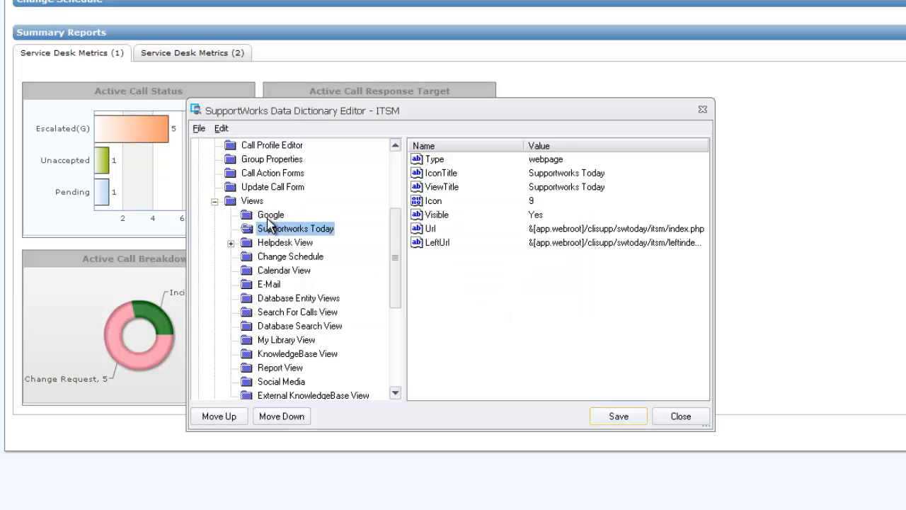
click(265, 214)
click(198, 128)
mouse_move(228, 146)
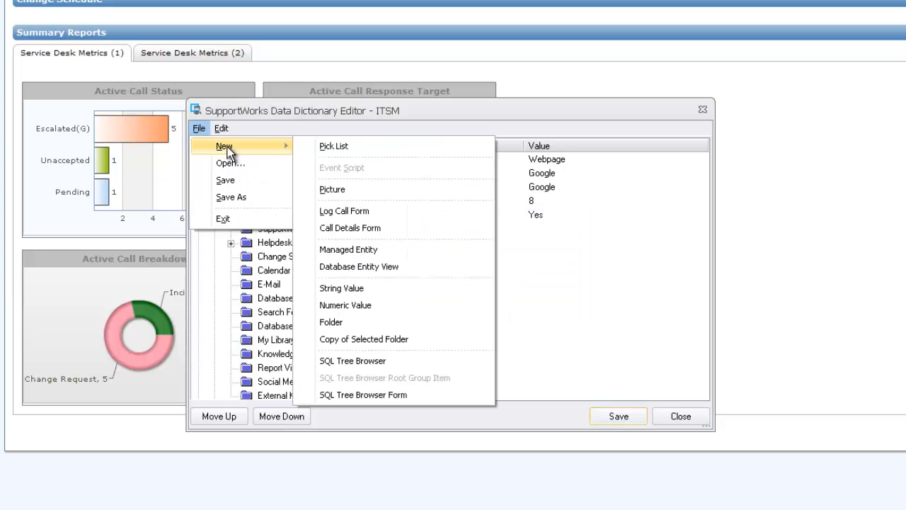
click(356, 289)
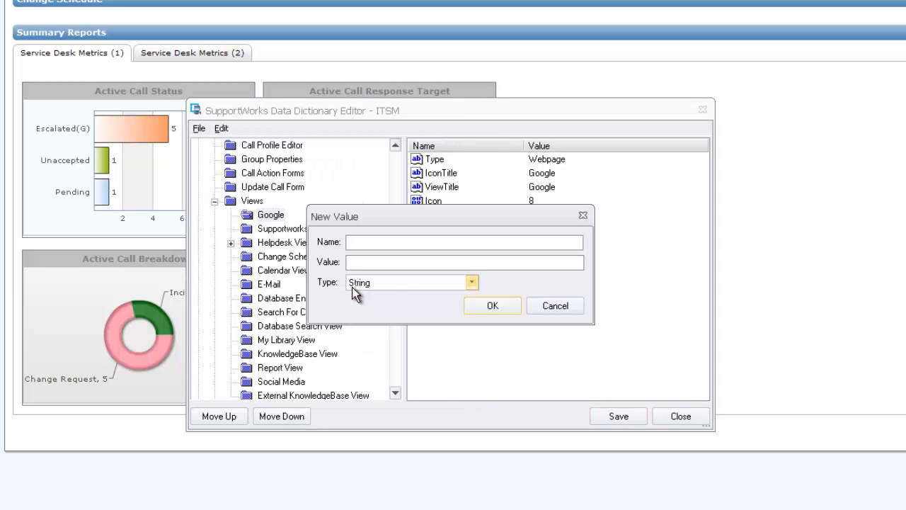
text(Url)
key(Tab)
text(www.google.co.uk)
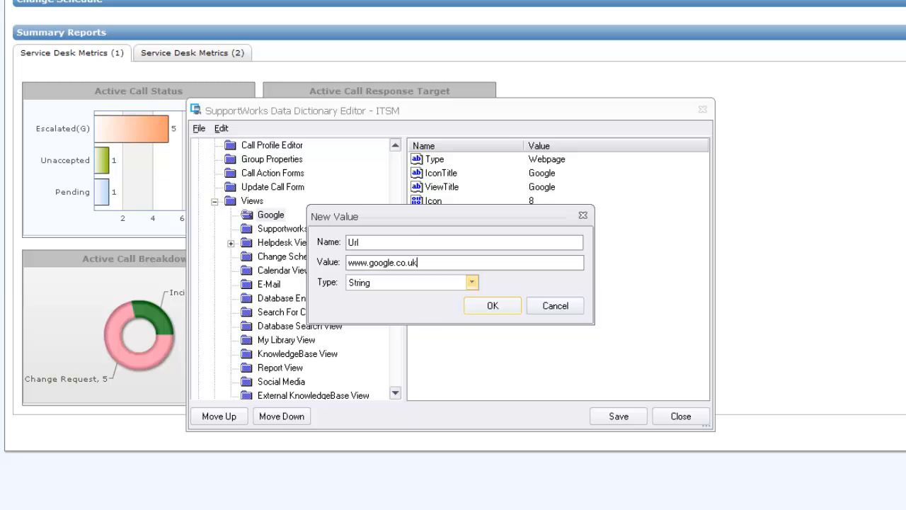
click(486, 306)
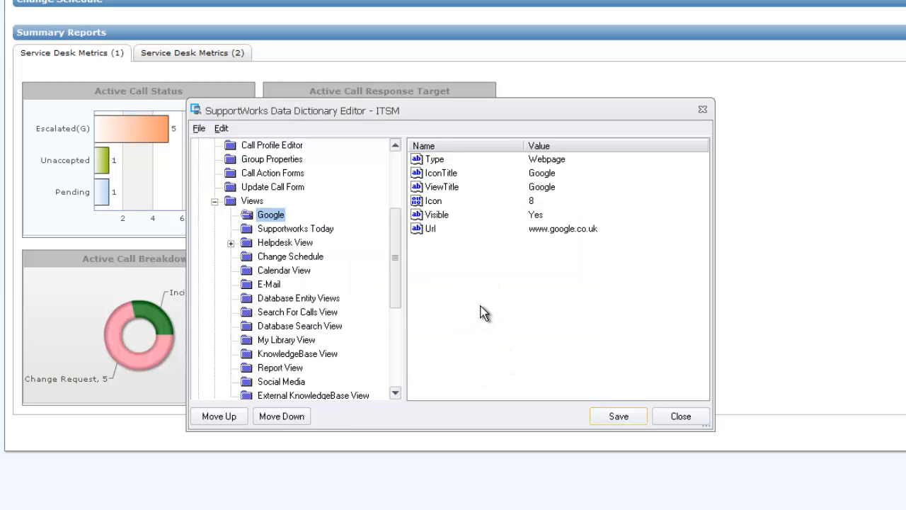
click(480, 306)
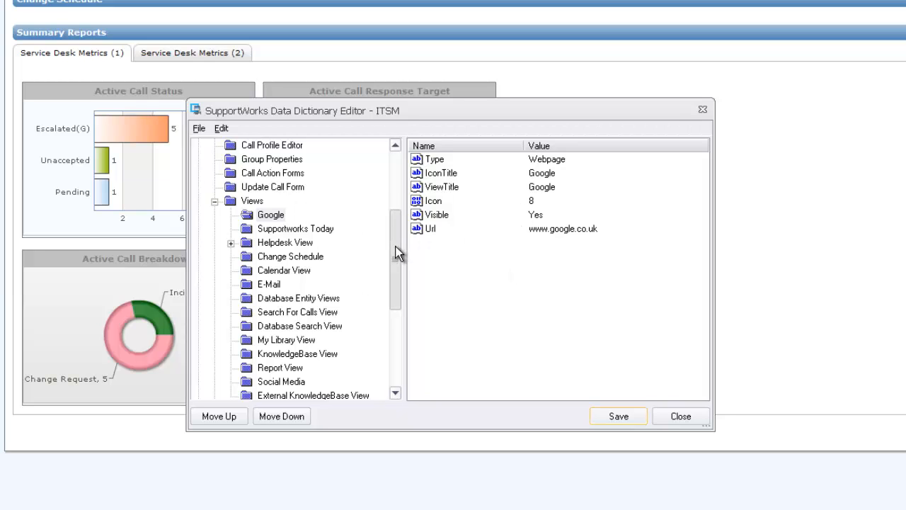
Confirm Database Search View's Visible is No, then save the dictionary and close the editor.
scroll(305, 315, down, 1)
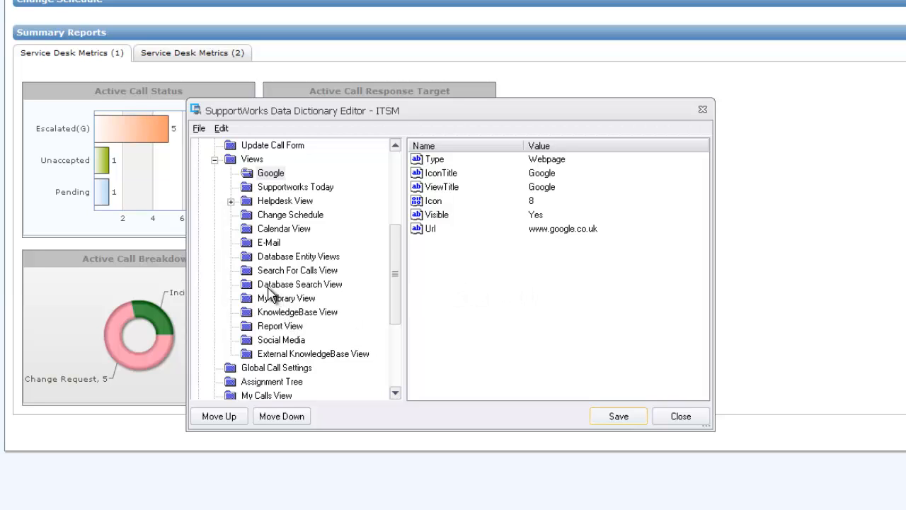
click(316, 285)
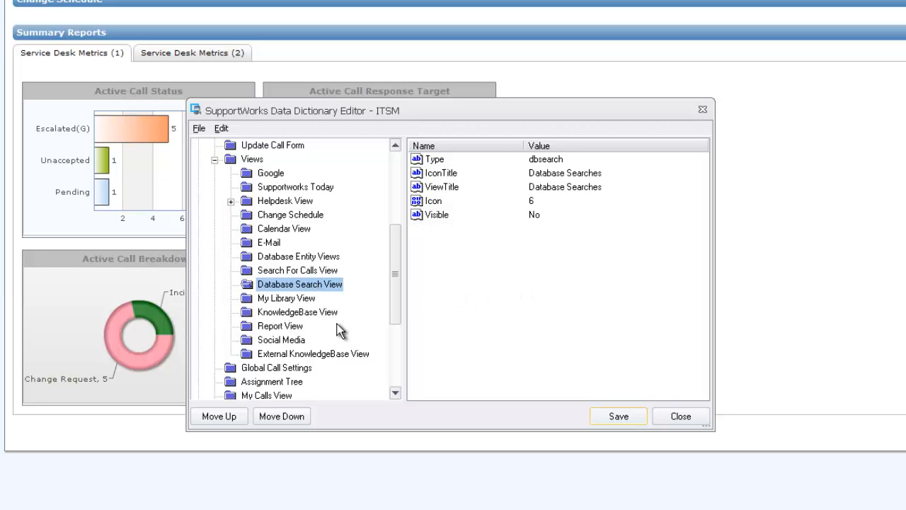
click(221, 129)
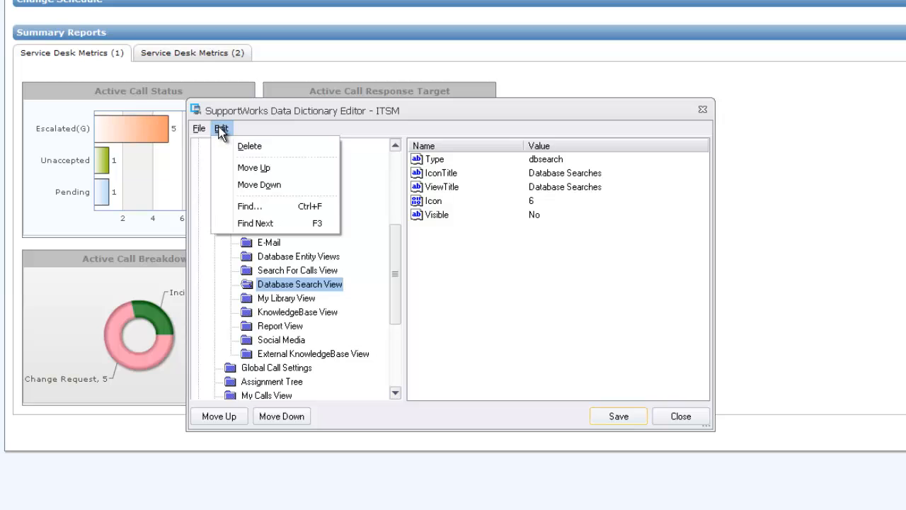
click(474, 285)
click(436, 216)
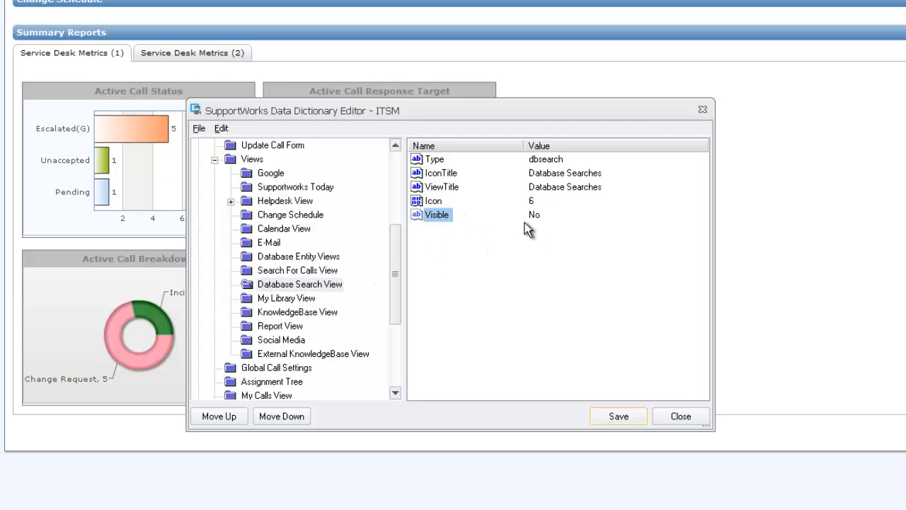
click(473, 270)
click(618, 414)
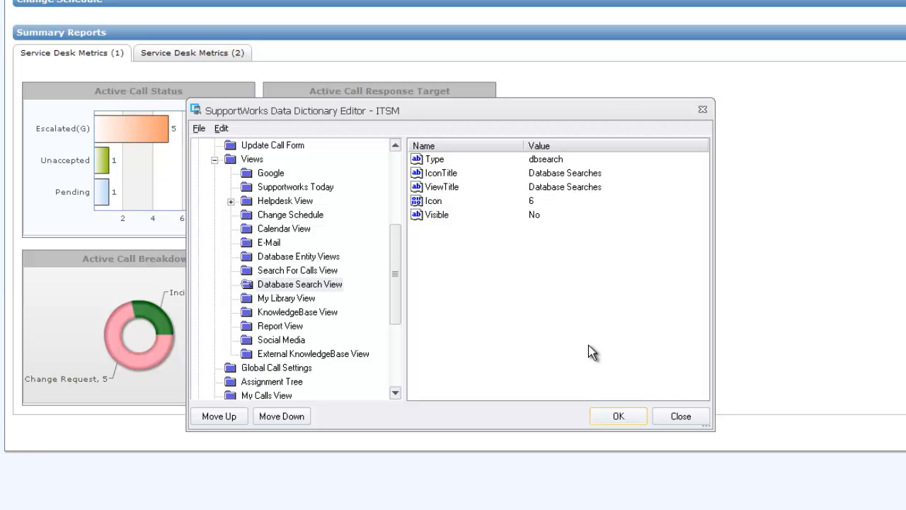
click(619, 416)
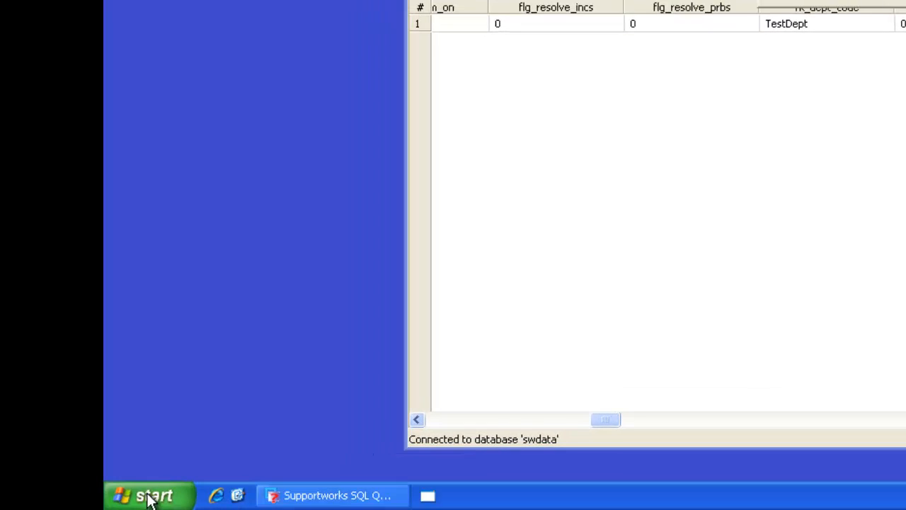
Launch Supportworks Client, log in with the account password, and dismiss the Tip of the Day.
click(153, 495)
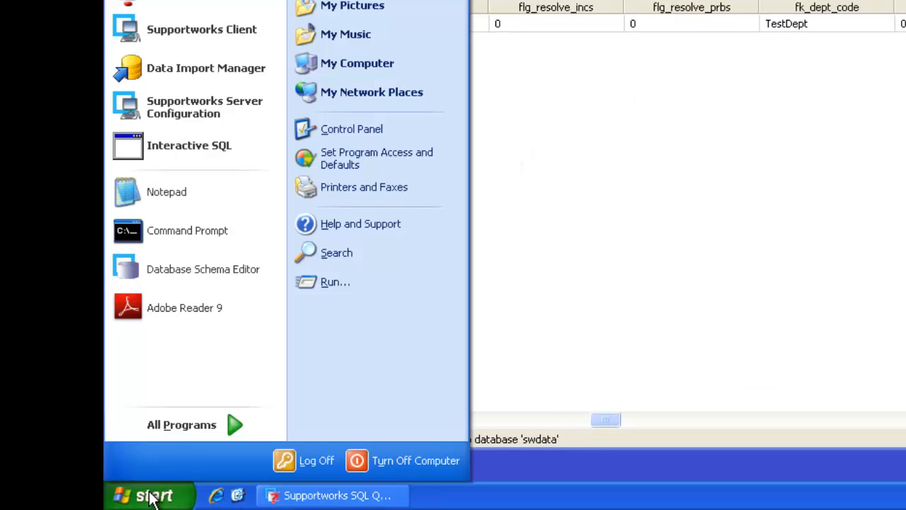
mouse_move(193, 424)
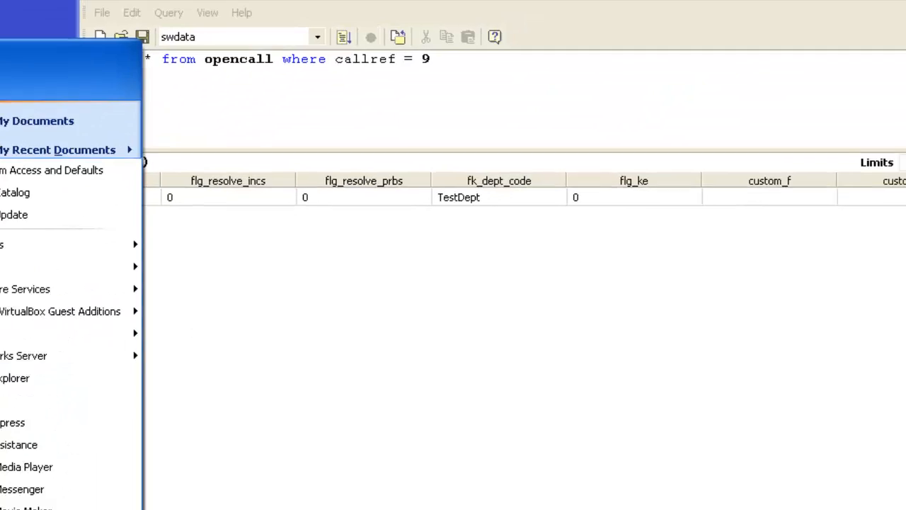
click(524, 426)
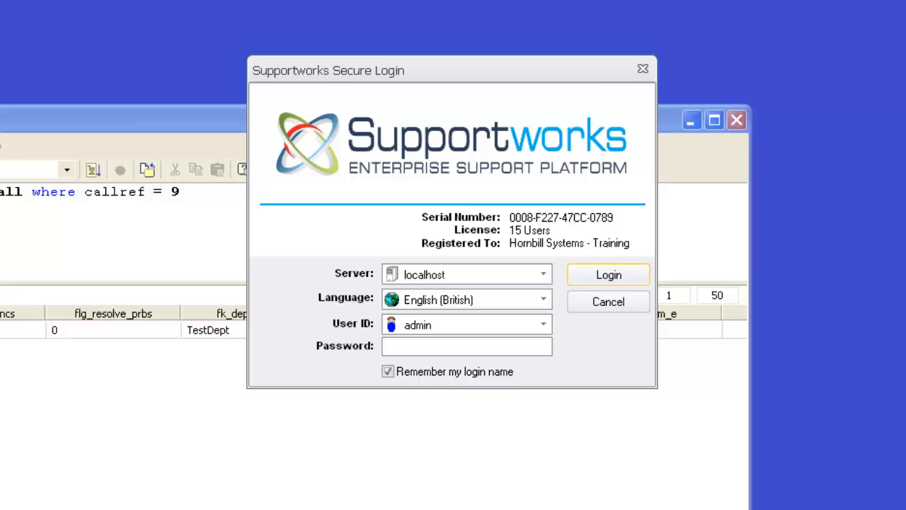
text(password)
key(Return)
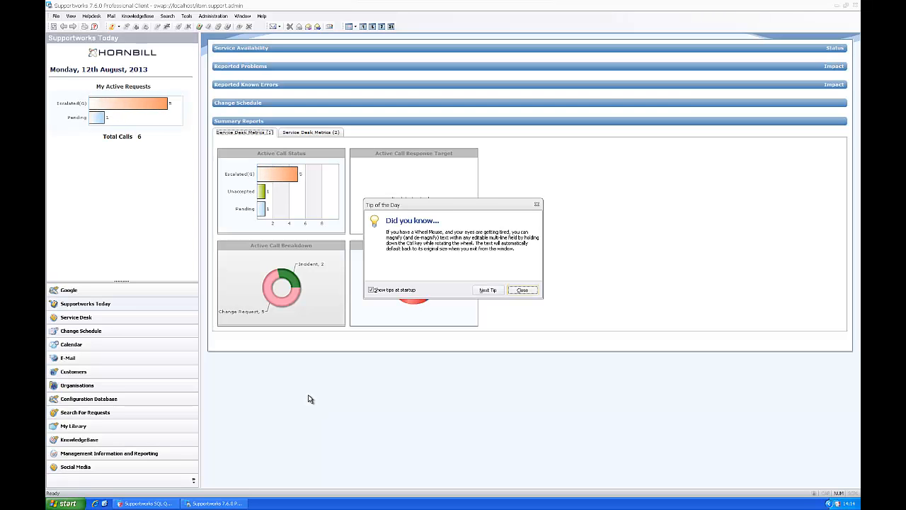
click(521, 290)
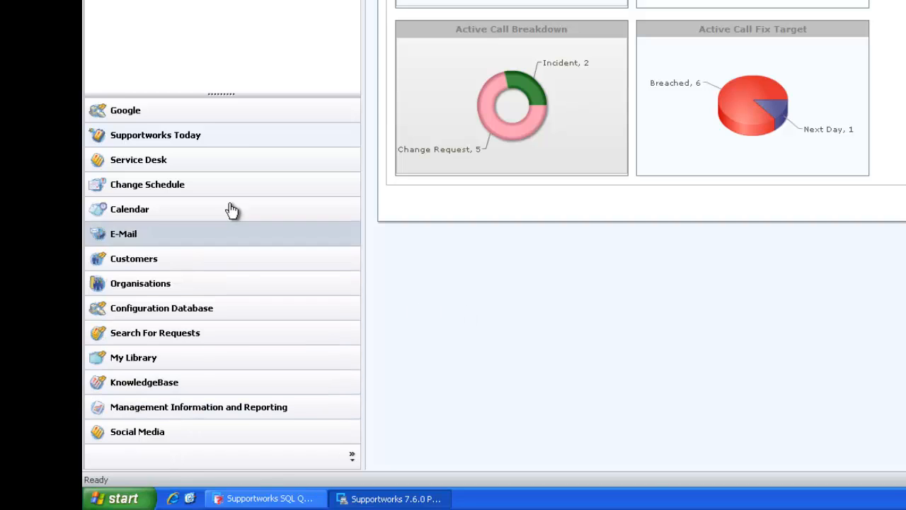
Load the Google view from the outlook bar, showing the Google search homepage.
click(352, 455)
mouse_move(405, 451)
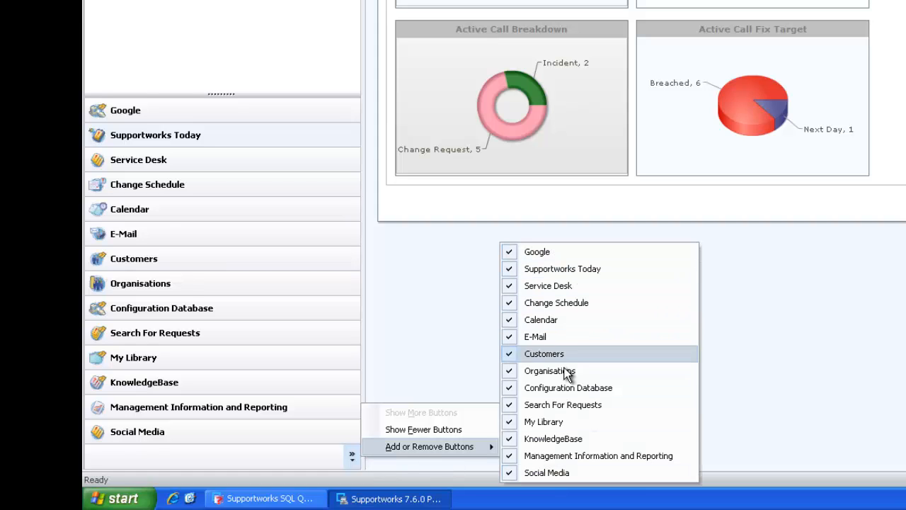
click(436, 258)
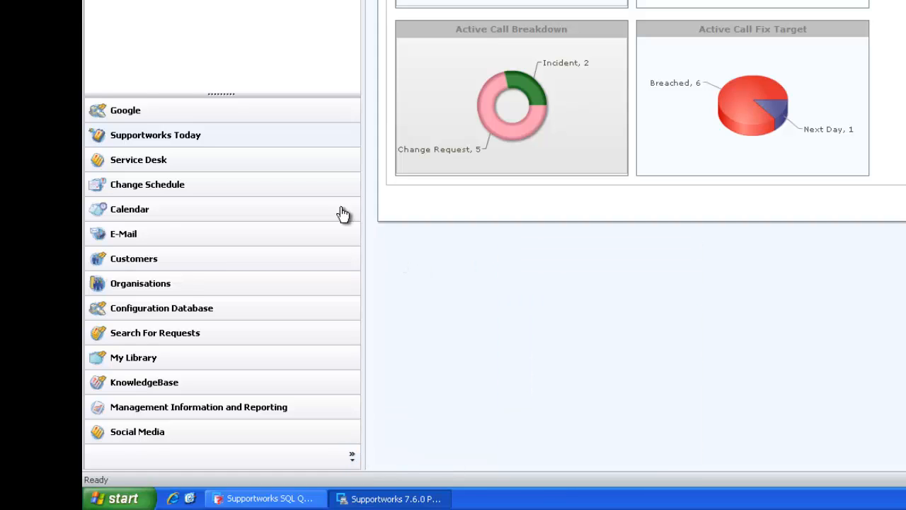
click(145, 135)
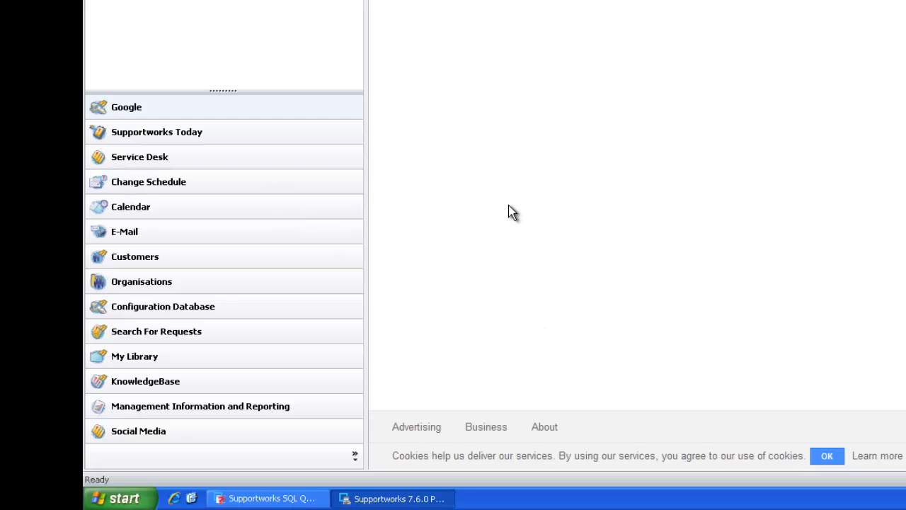
Return to Supportworks Today and reopen the data dictionary showing the Views folder's properties.
click(222, 136)
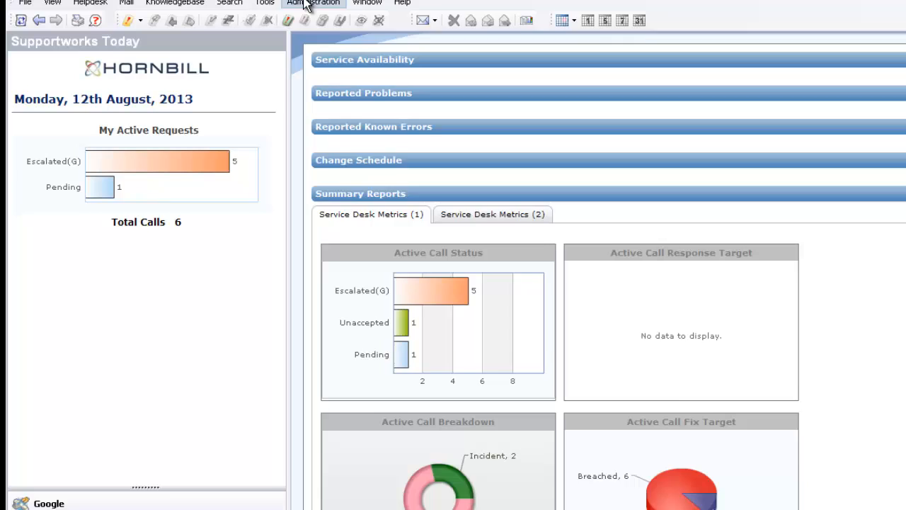
click(300, 30)
click(394, 273)
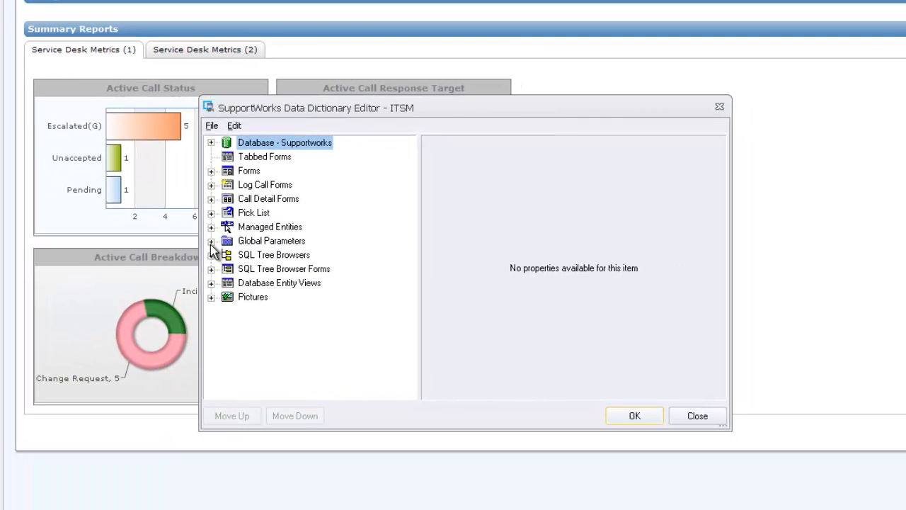
click(211, 241)
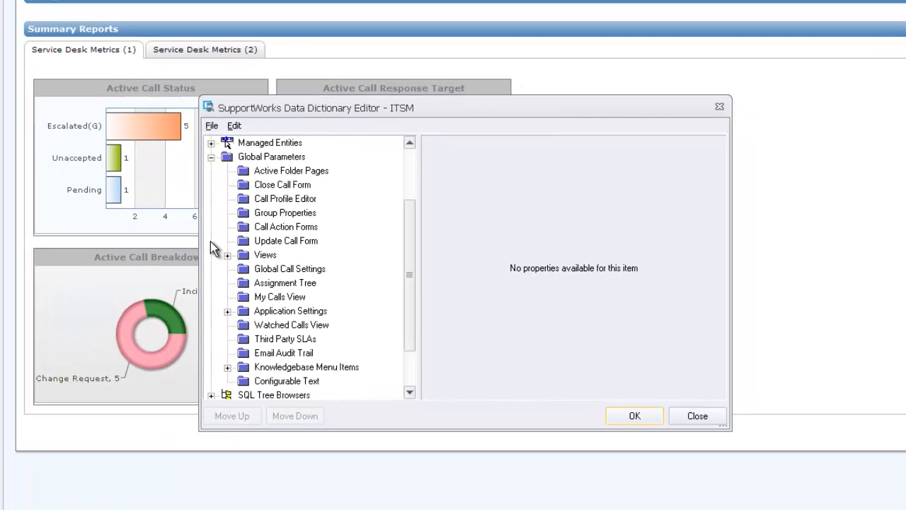
click(227, 255)
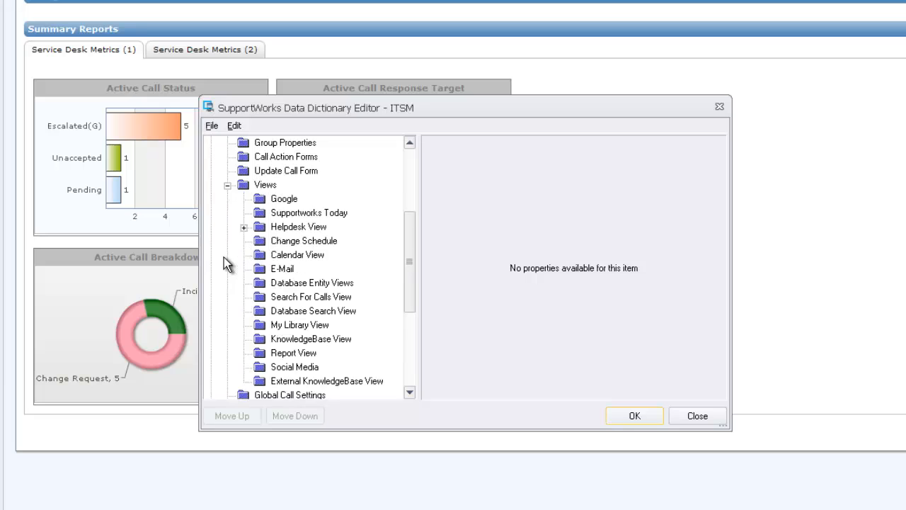
click(268, 186)
Begin changing StartupView to Google, then cancel the edit and close the editor.
click(462, 158)
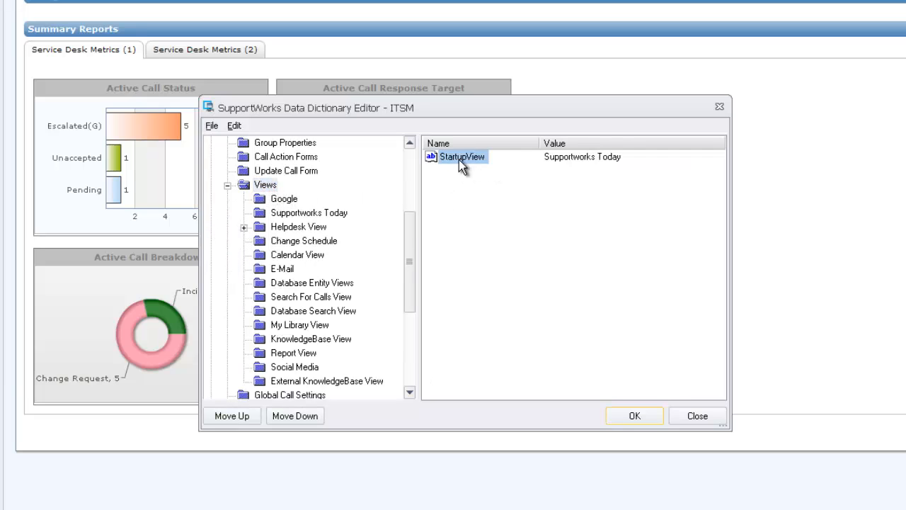
double_click(466, 158)
click(461, 261)
drag(461, 261, 305, 268)
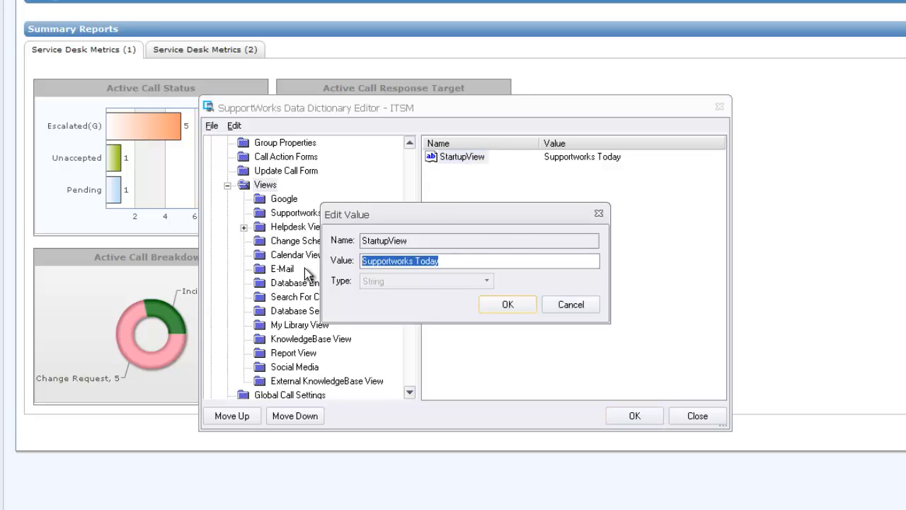
text(Google)
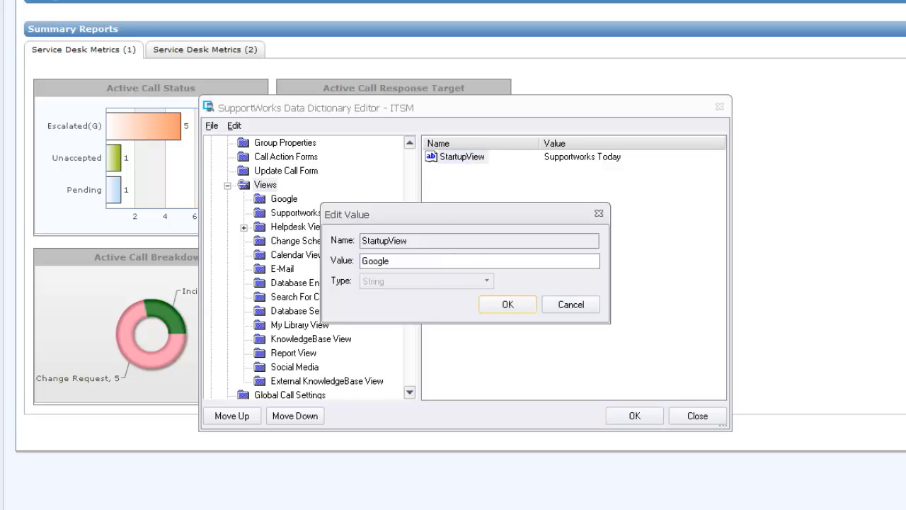
click(573, 304)
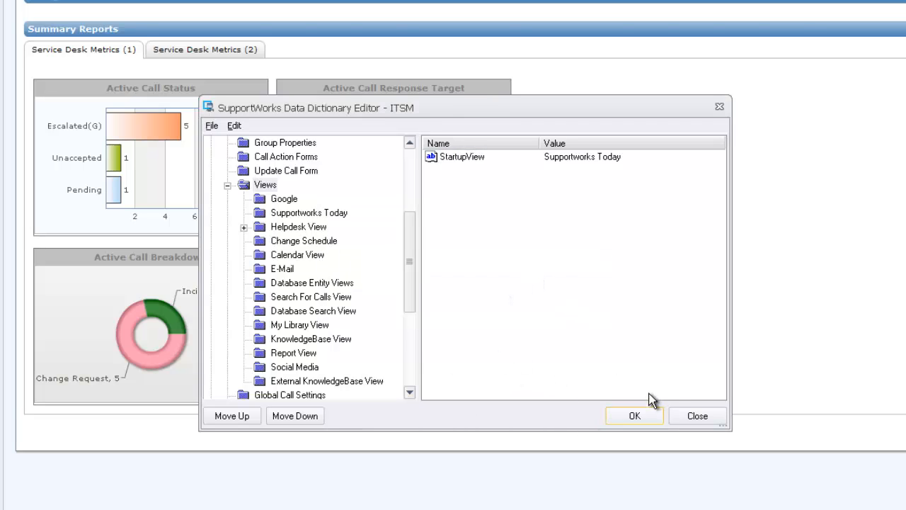
click(697, 417)
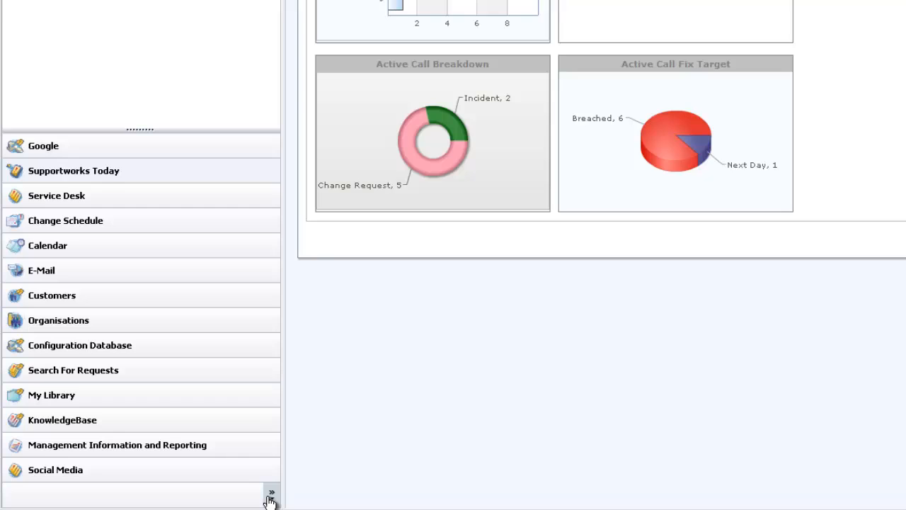
Uncheck My Library, Social Media and Calendar in the outlook bar's Add or Remove Buttons list.
click(271, 496)
mouse_move(362, 484)
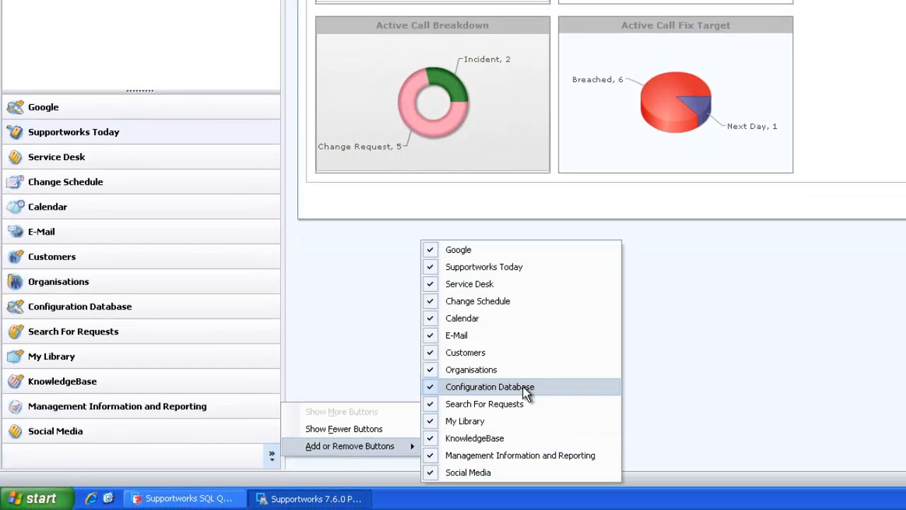
click(456, 422)
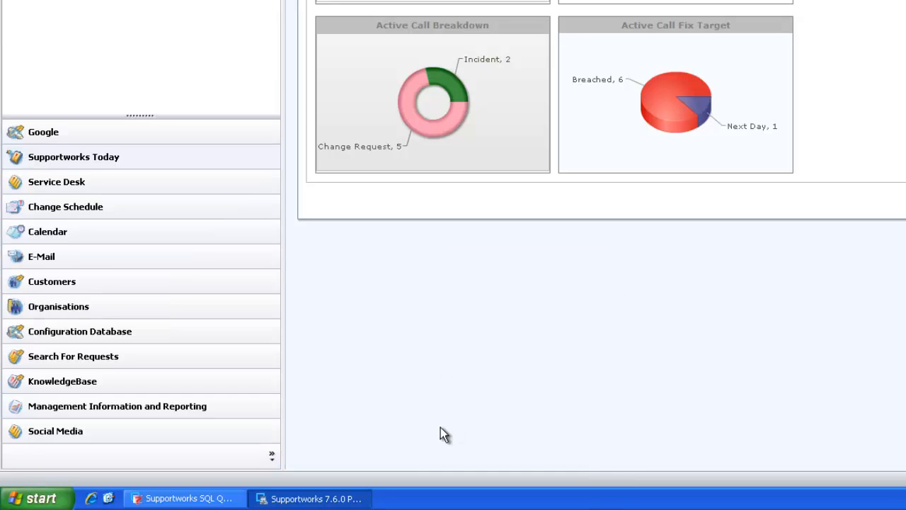
click(270, 454)
mouse_move(340, 439)
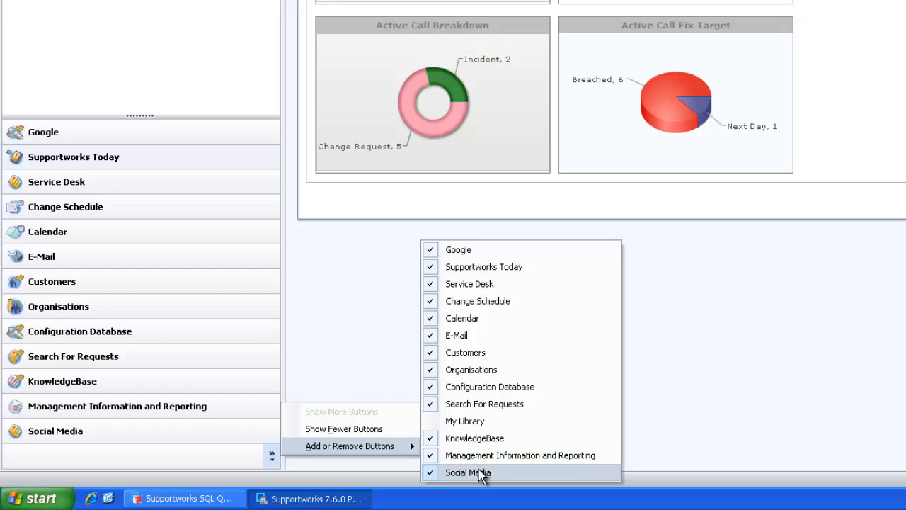
click(478, 471)
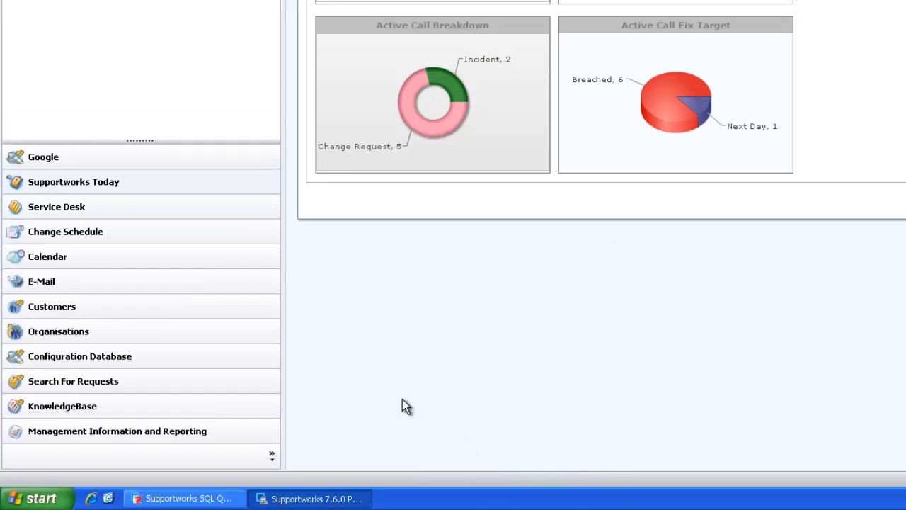
click(270, 456)
mouse_move(359, 451)
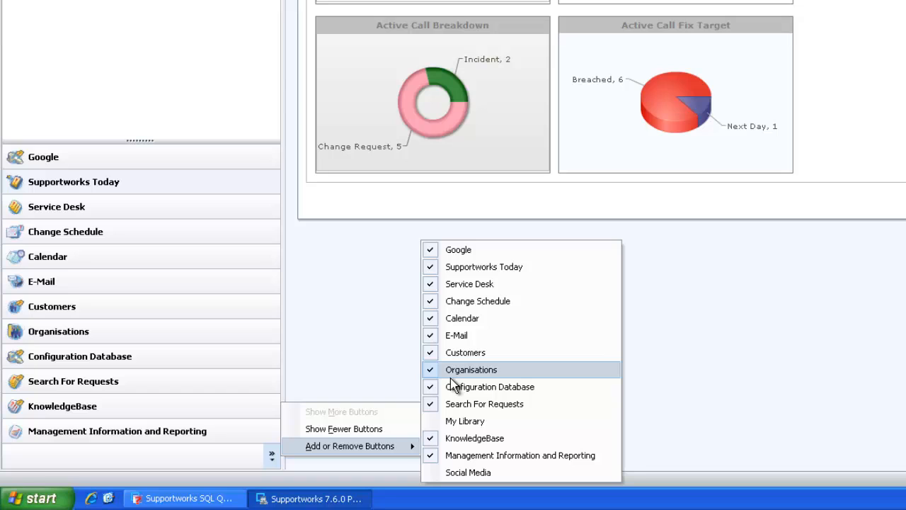
click(450, 318)
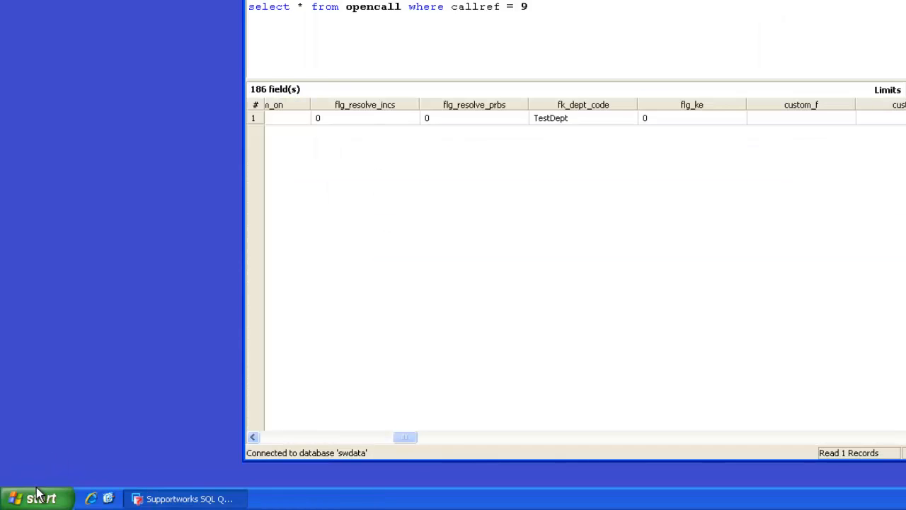
Relaunch Supportworks Client from All Programs, log in, and dismiss the Tip of the Day.
click(37, 494)
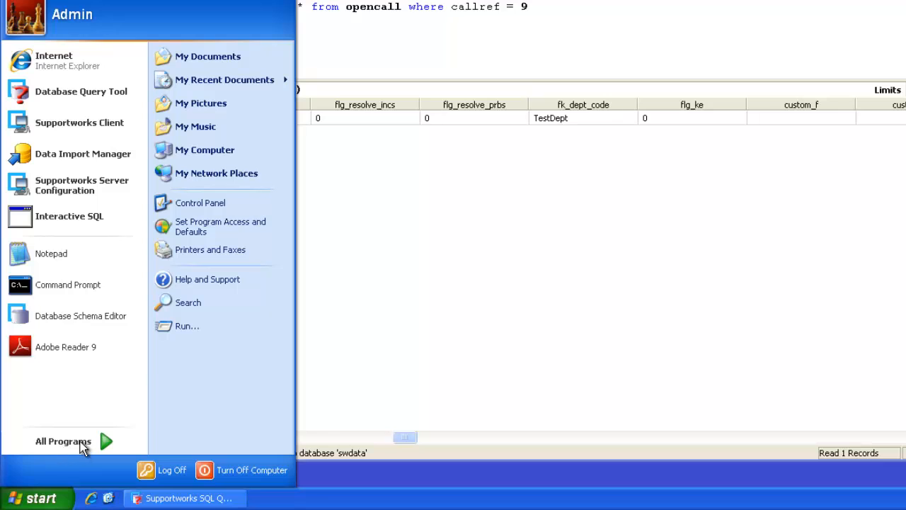
click(84, 442)
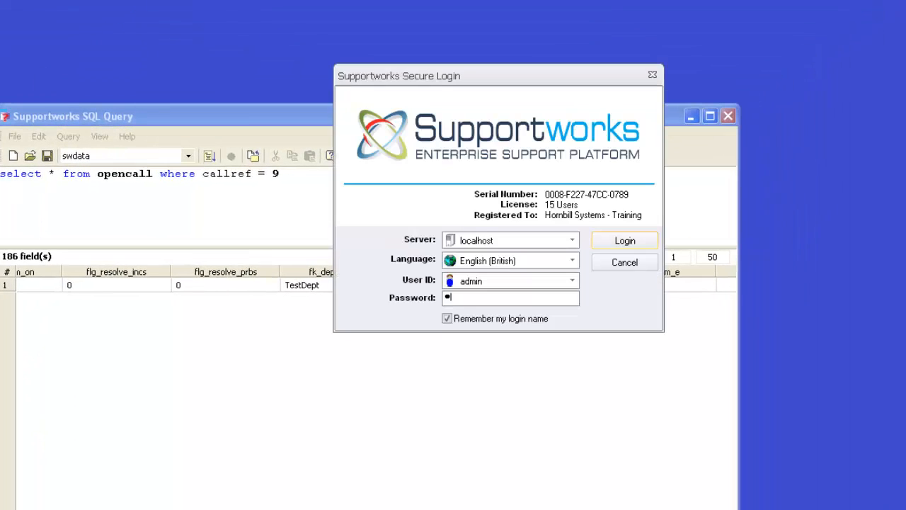
key(Return)
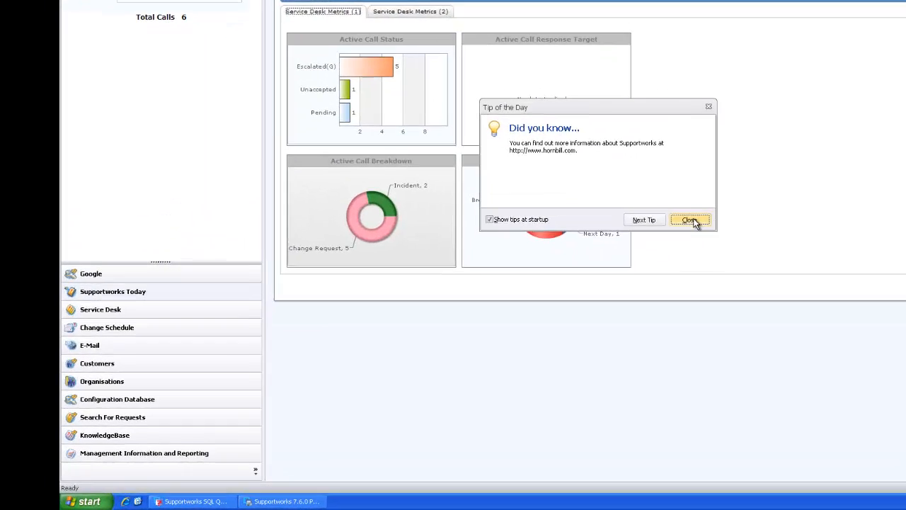
click(522, 289)
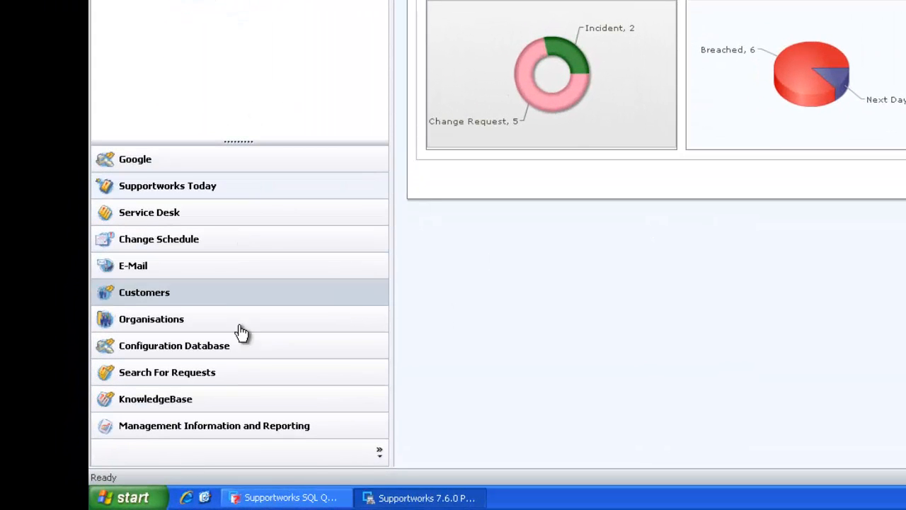
Re-check Calendar and then Social Media in Add or Remove Buttons, leaving My Library hidden.
click(380, 453)
mouse_move(420, 440)
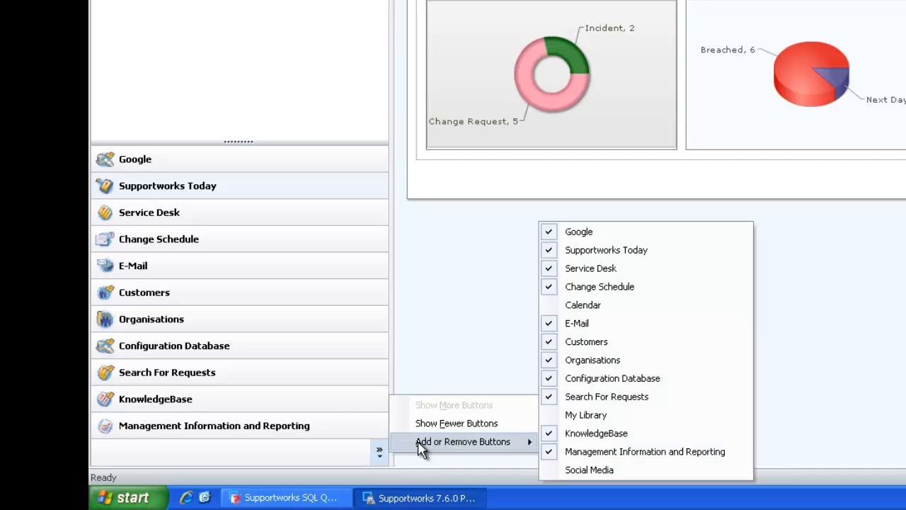
click(607, 312)
click(380, 453)
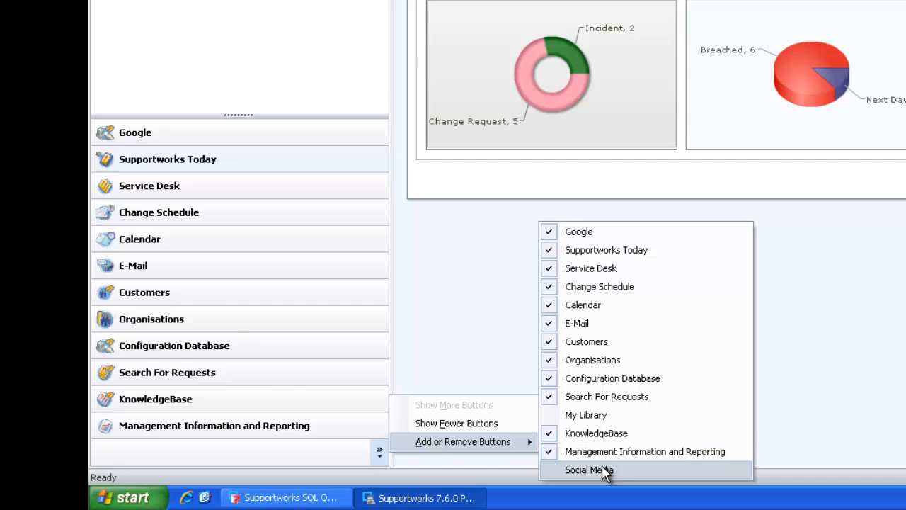
click(604, 471)
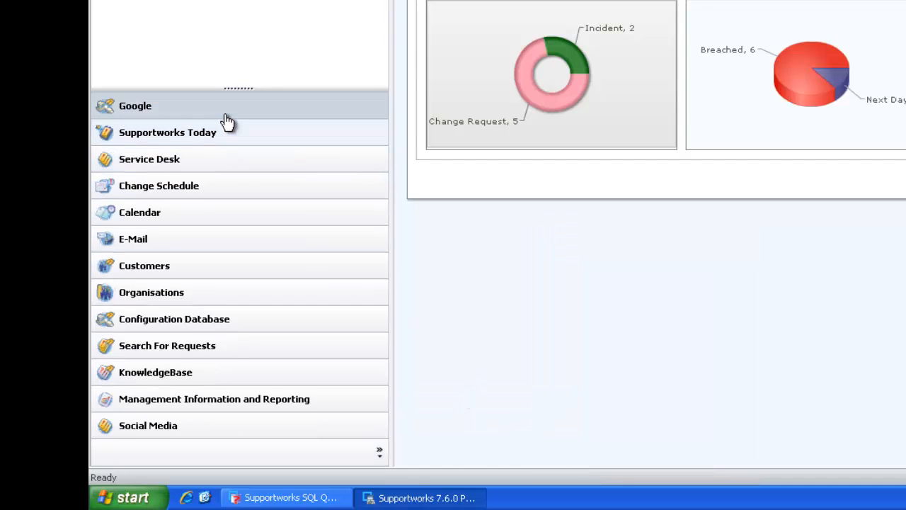